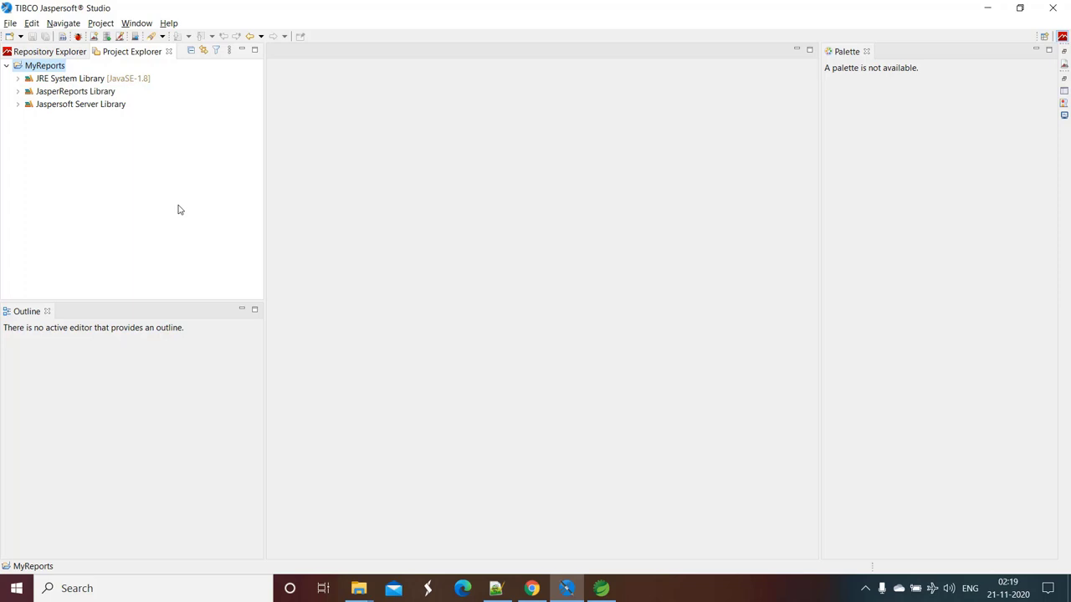
Start a new Jasper report in a maximized wizard using the Simple Blue template.
click(10, 25)
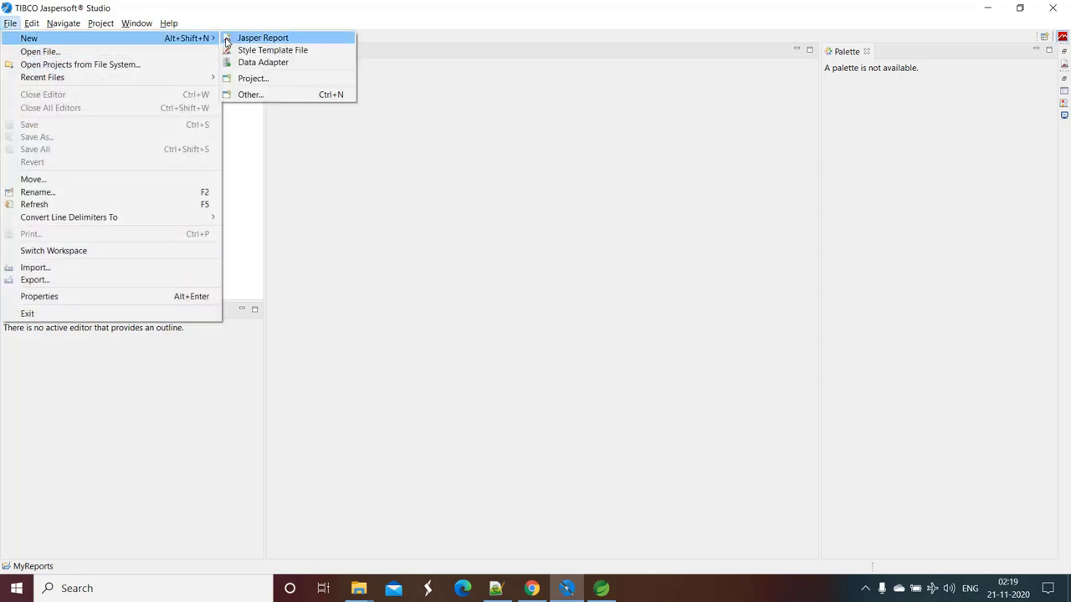
click(233, 38)
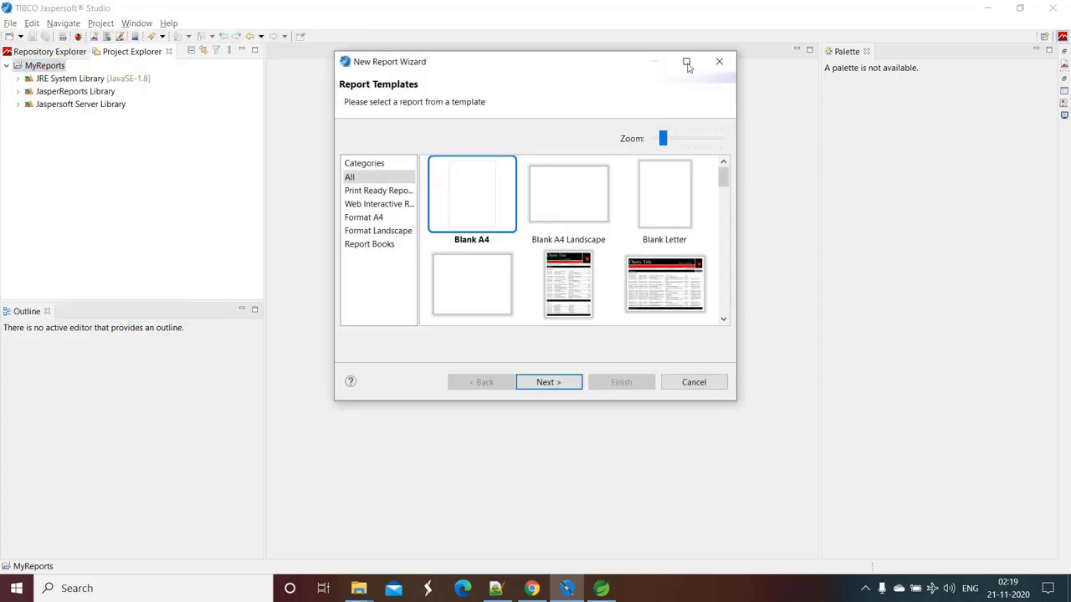
click(686, 62)
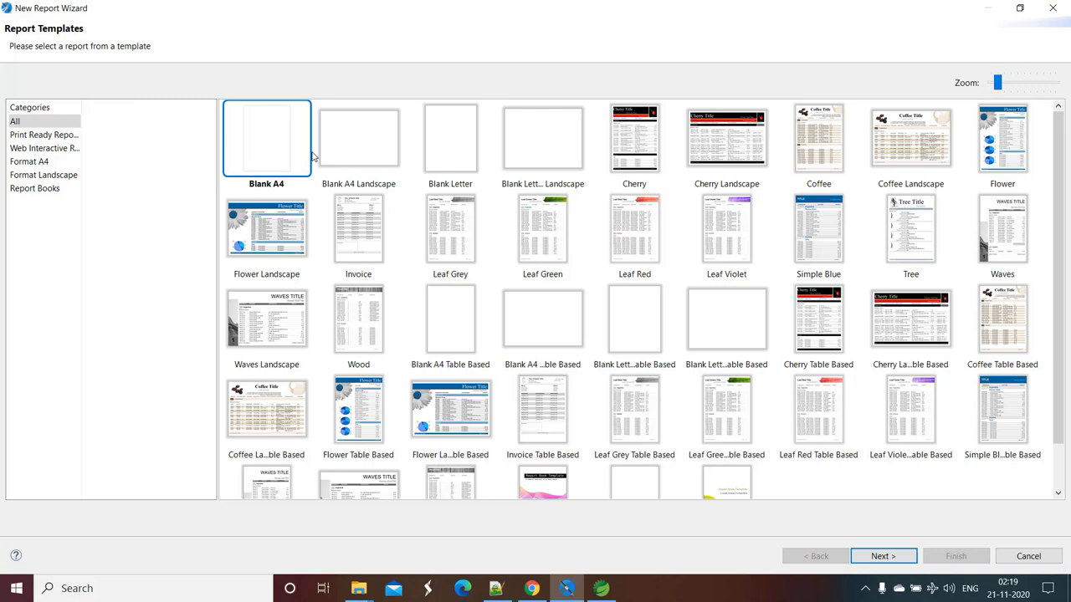
click(355, 161)
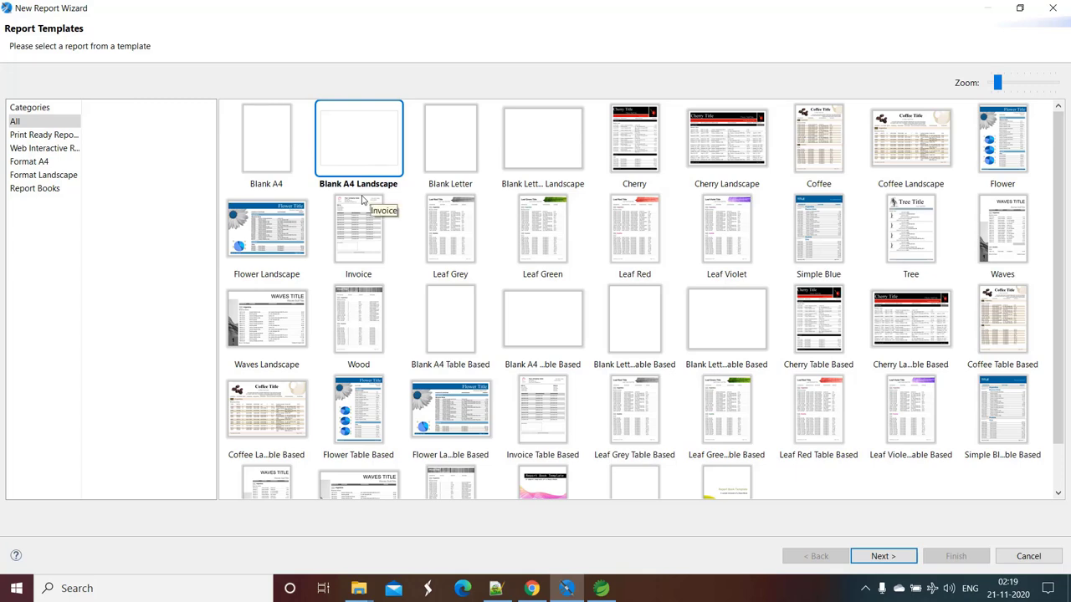
click(821, 243)
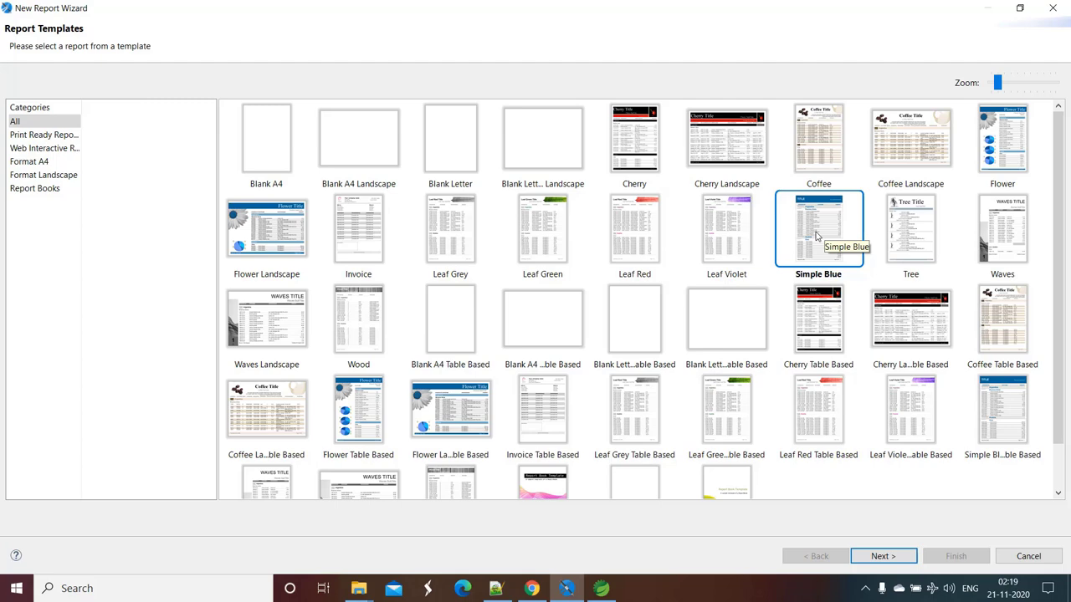
click(880, 559)
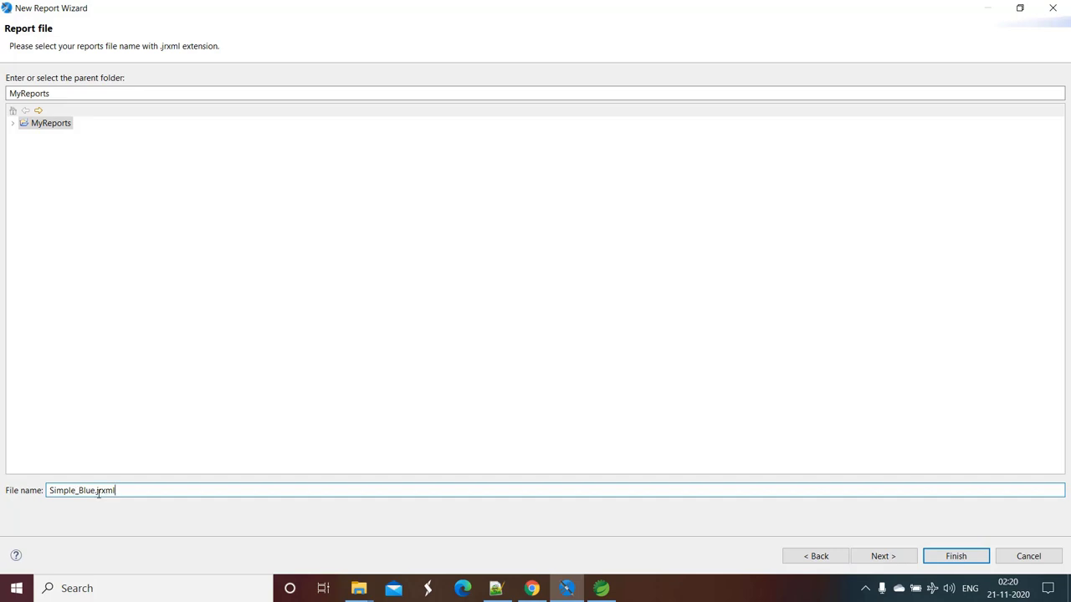
Replace Simple_Blue with FirstReport in the file name and continue to the data source.
click(96, 491)
drag(97, 491, 12, 486)
click(141, 491)
text(FirstReport)
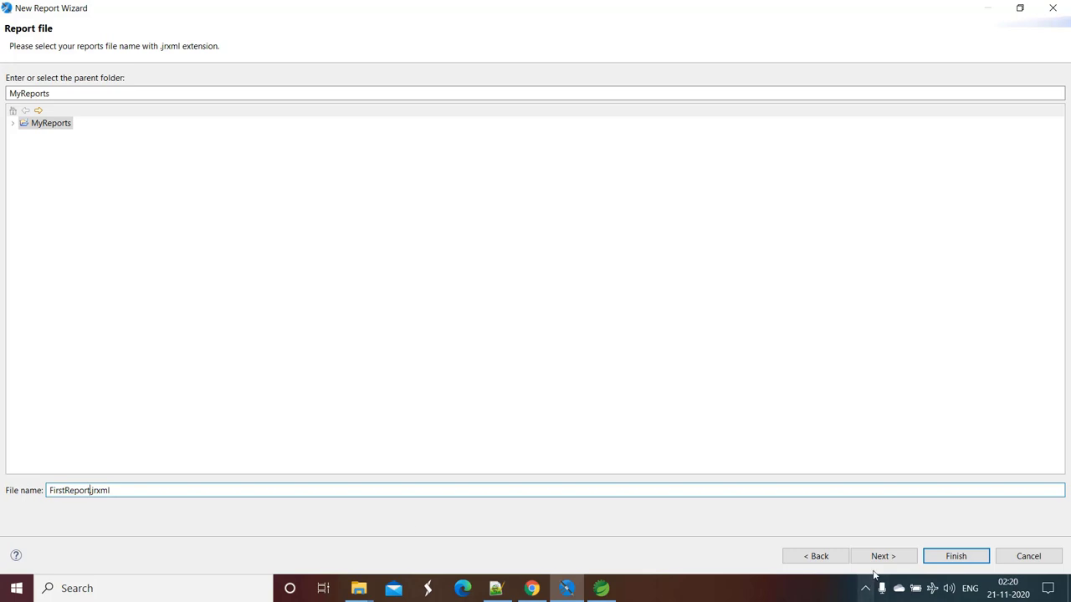
click(880, 559)
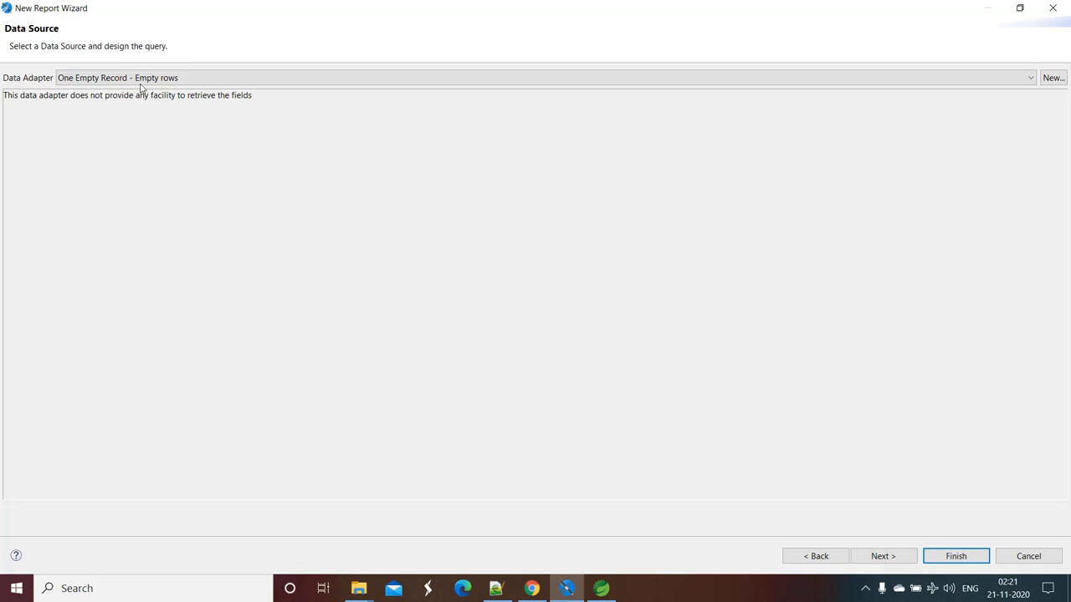
Select the Sample DB JDBC adapter and expand PUBLIC > Table > ADDRESS.
click(135, 84)
click(143, 104)
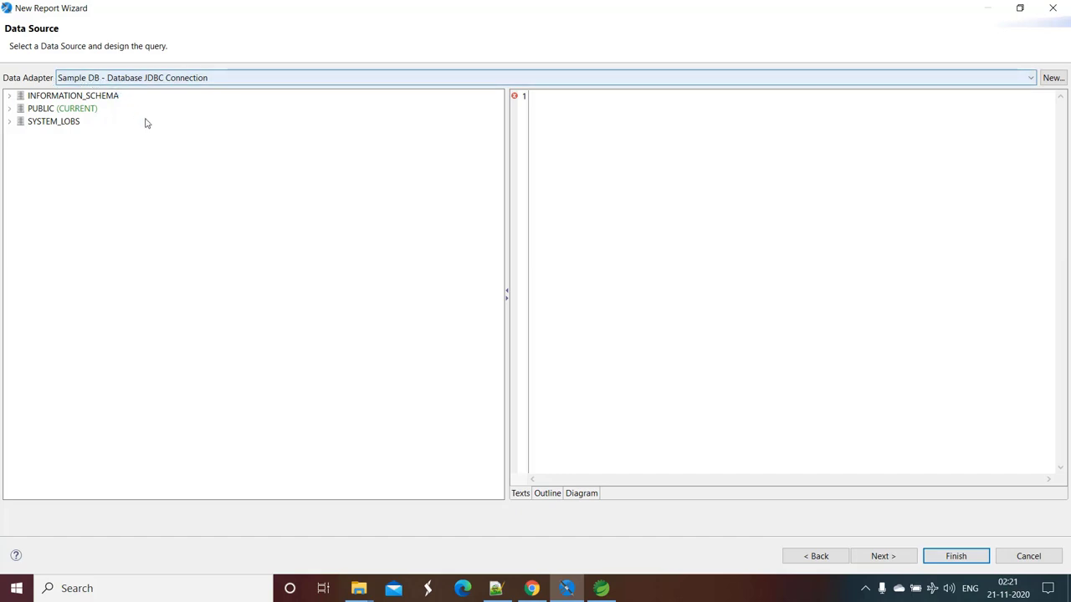
click(16, 111)
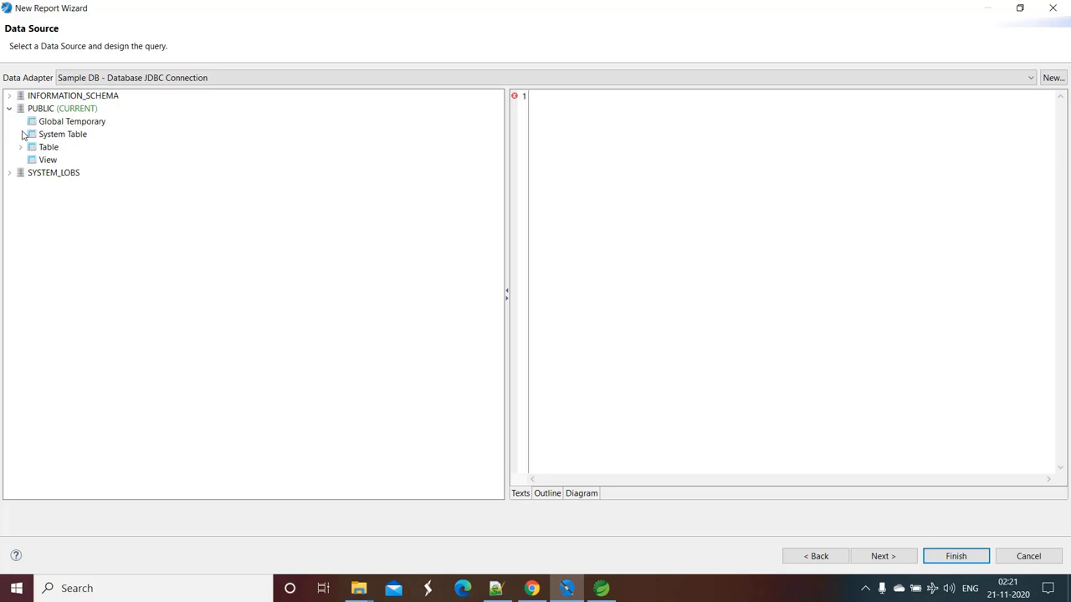
click(21, 149)
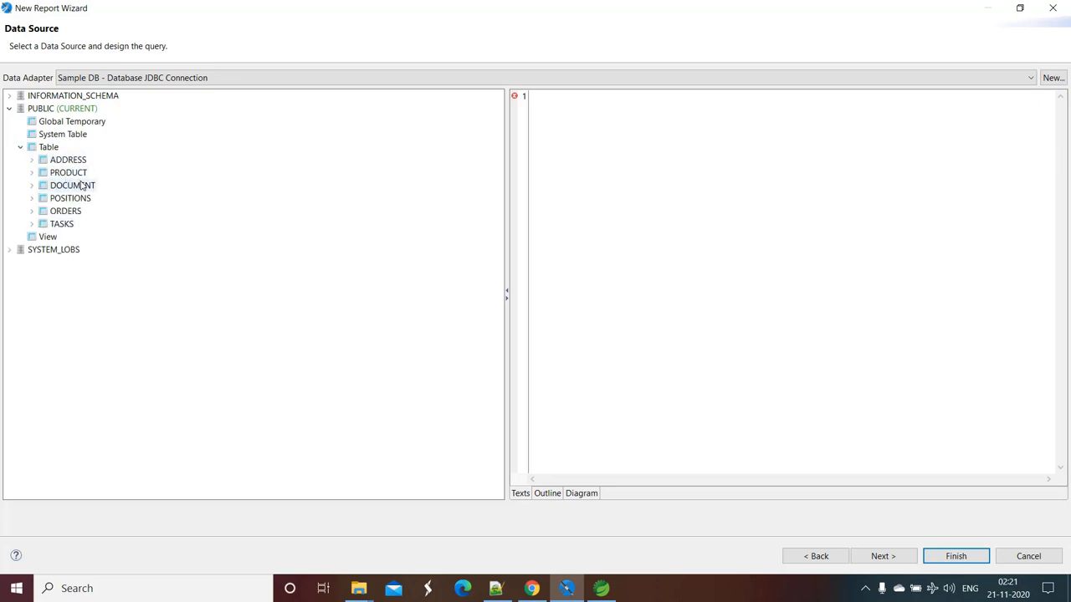
click(32, 160)
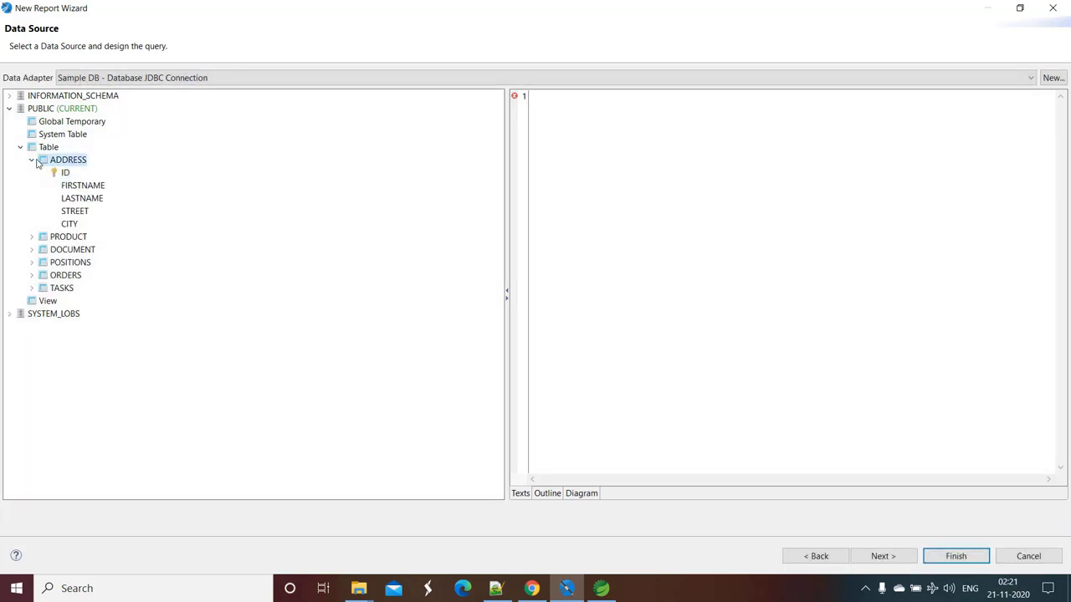
Enter the query 'select * from address' and review the ADDRESS columns ID through CITY.
click(571, 165)
text(select * from)
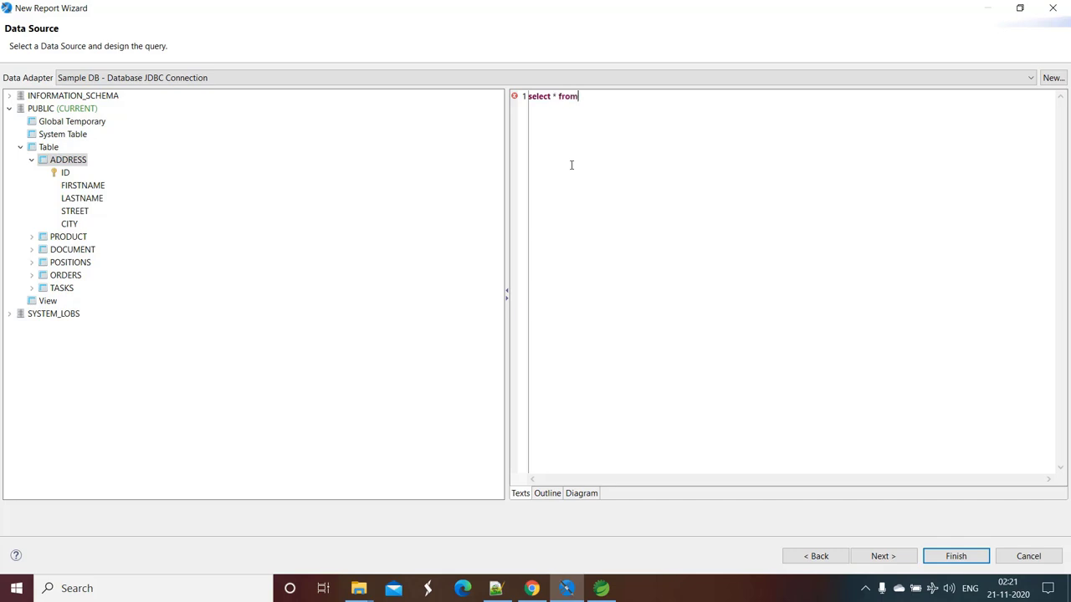
text( address)
key(ctrl+a)
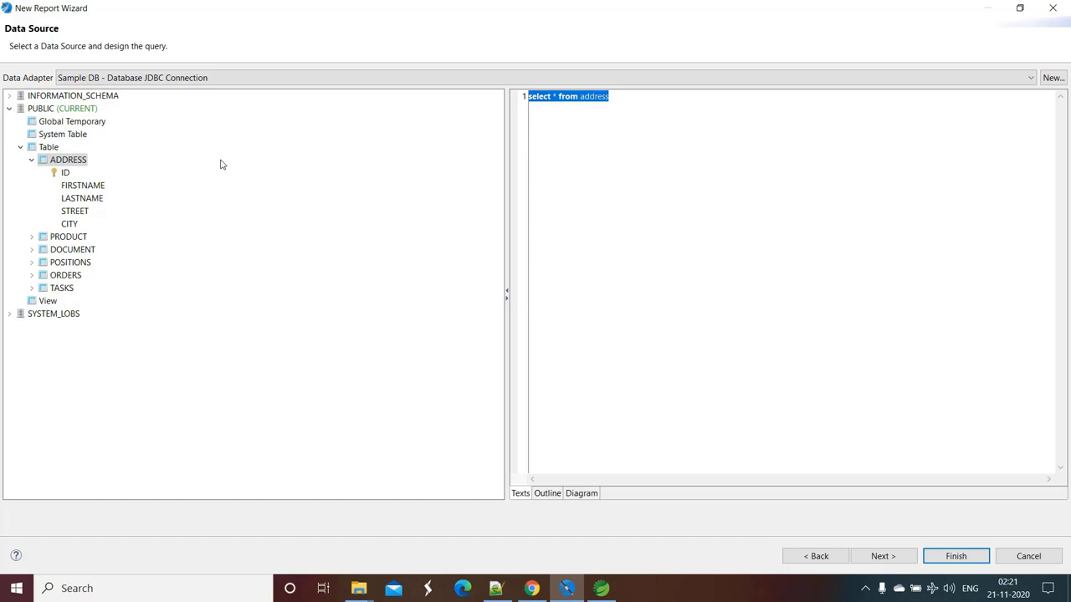
click(64, 173)
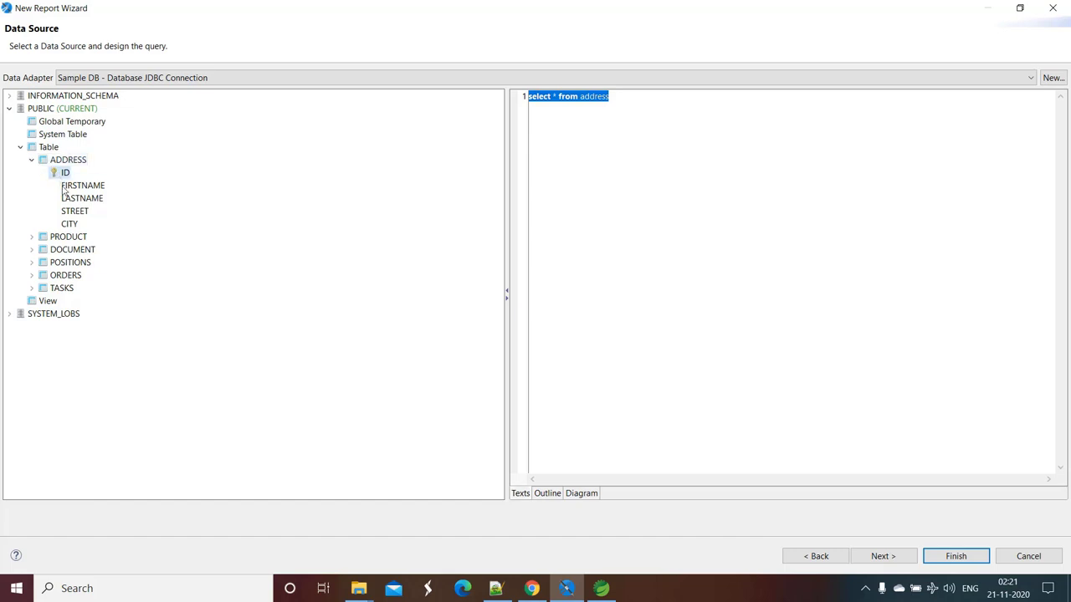
shift+click(70, 223)
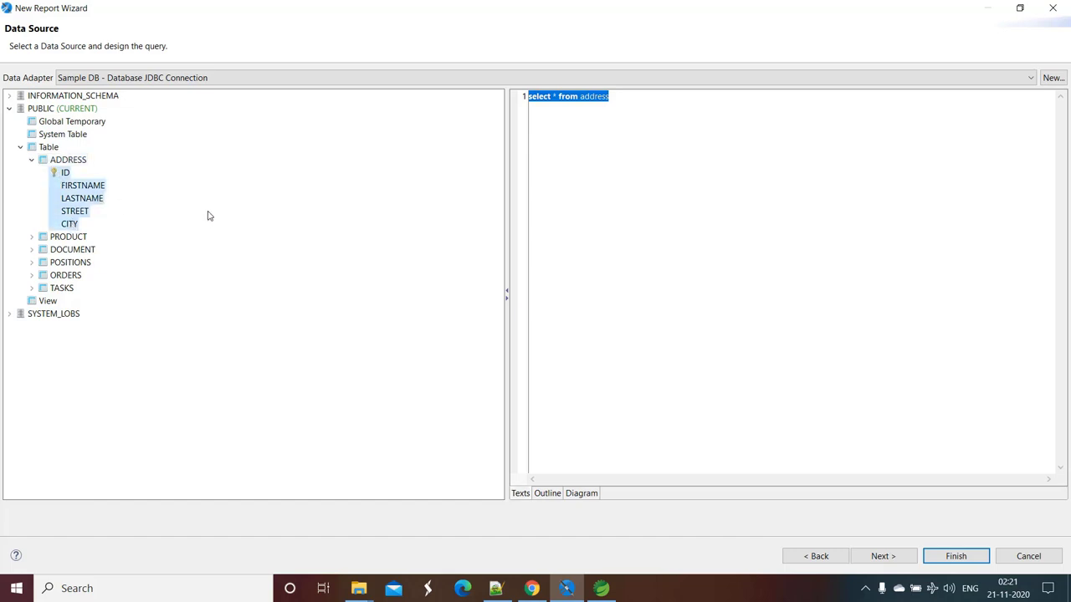
click(67, 174)
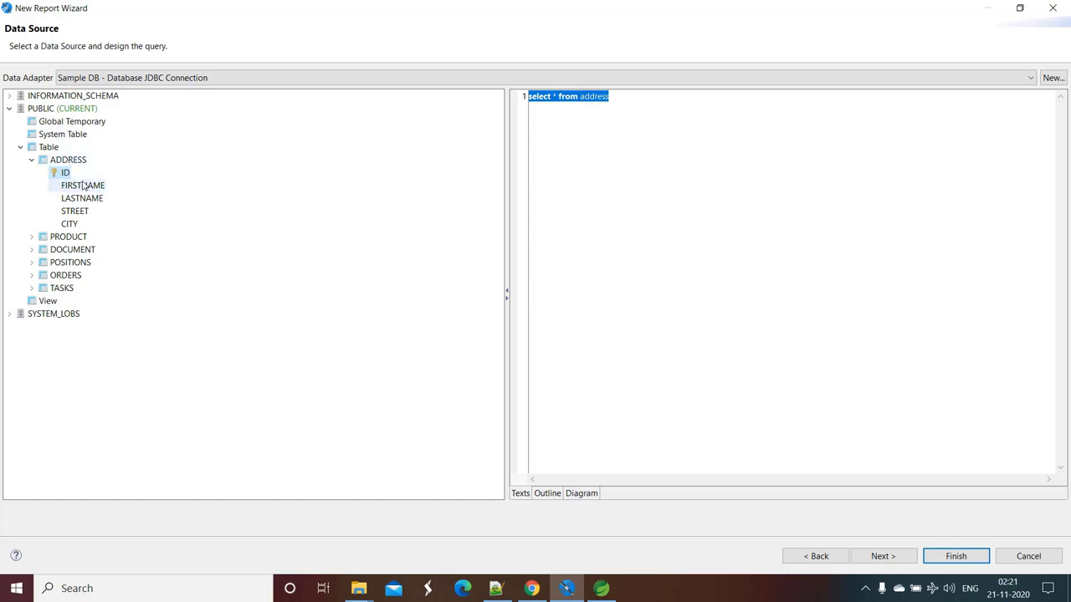
click(60, 164)
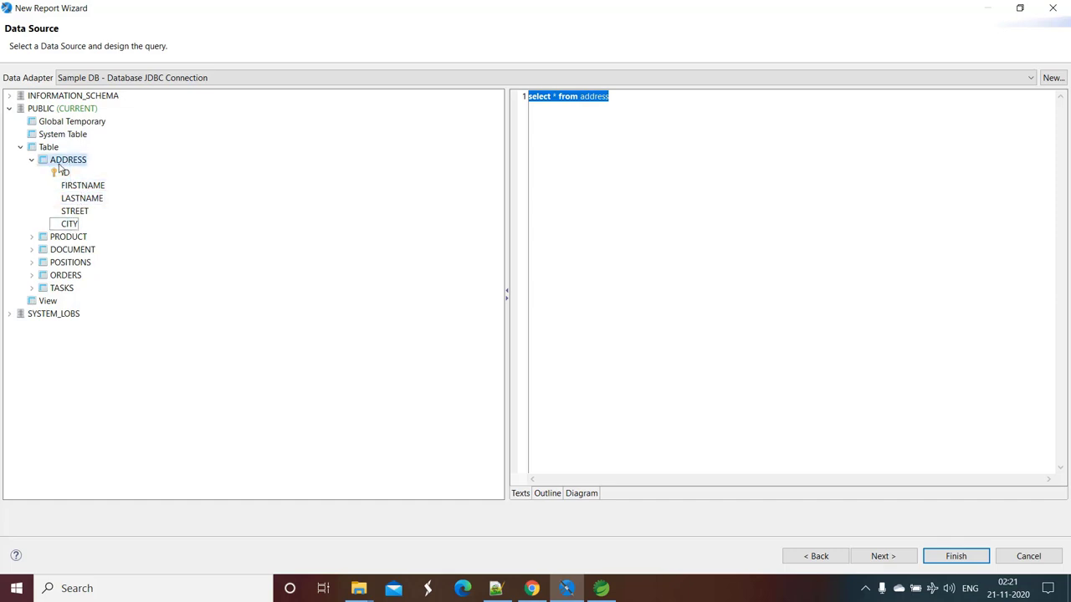
click(679, 105)
Add all five fields (ID, FIRSTNAME, LASTNAME, STREET, CITY) to the report.
click(878, 554)
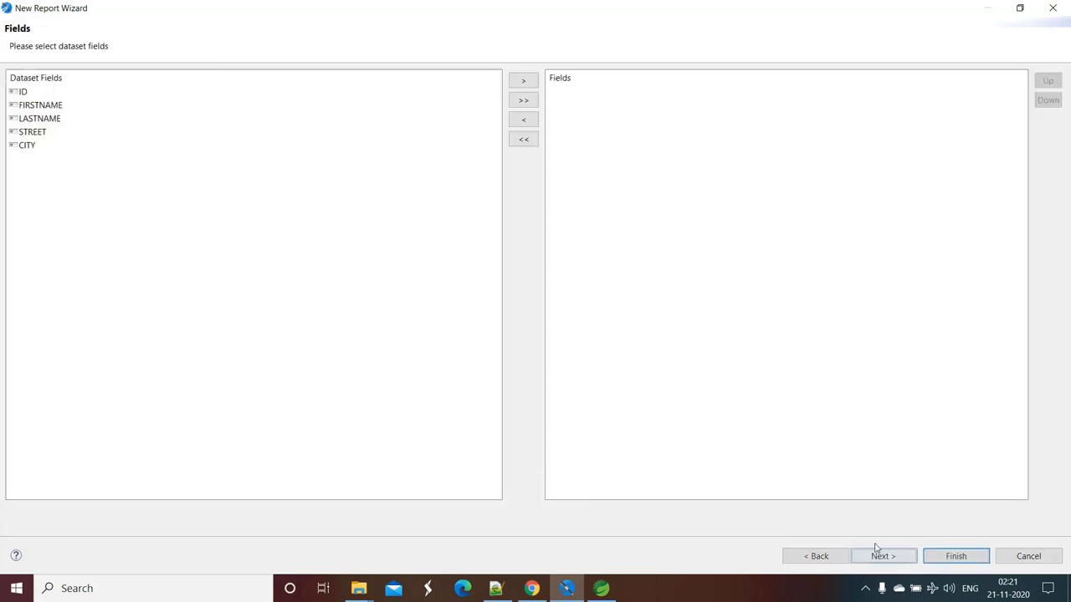
click(23, 92)
shift+click(31, 145)
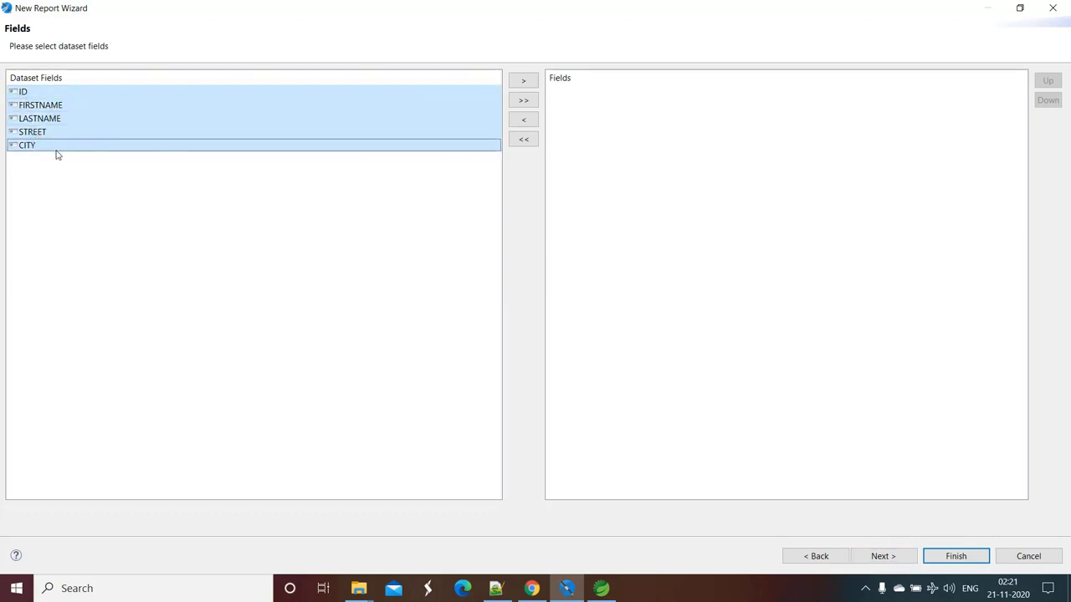
click(522, 81)
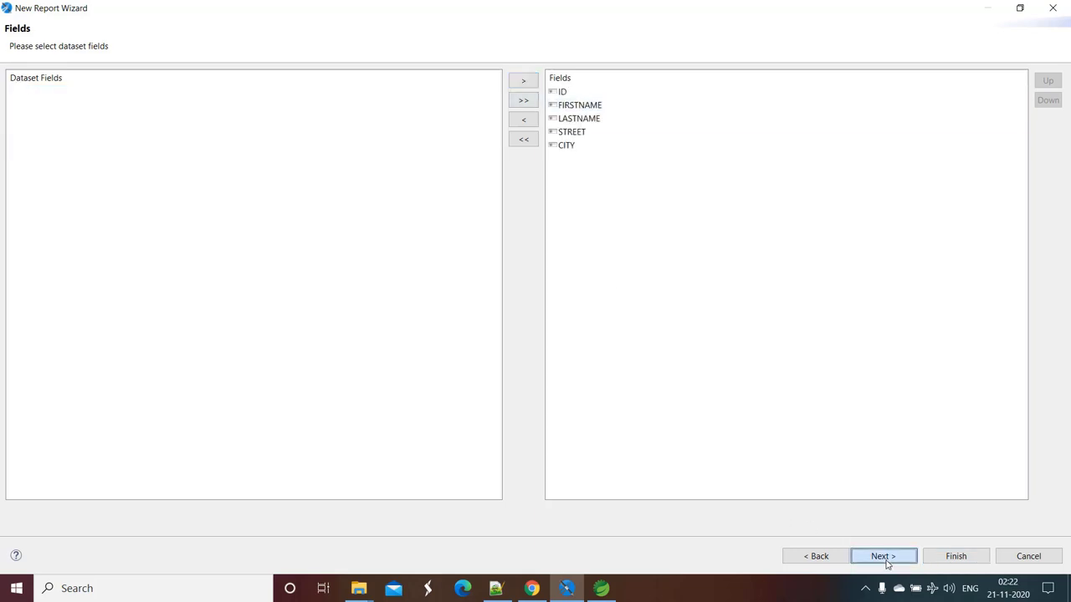
Skip the Group By page and generate the report.
click(885, 559)
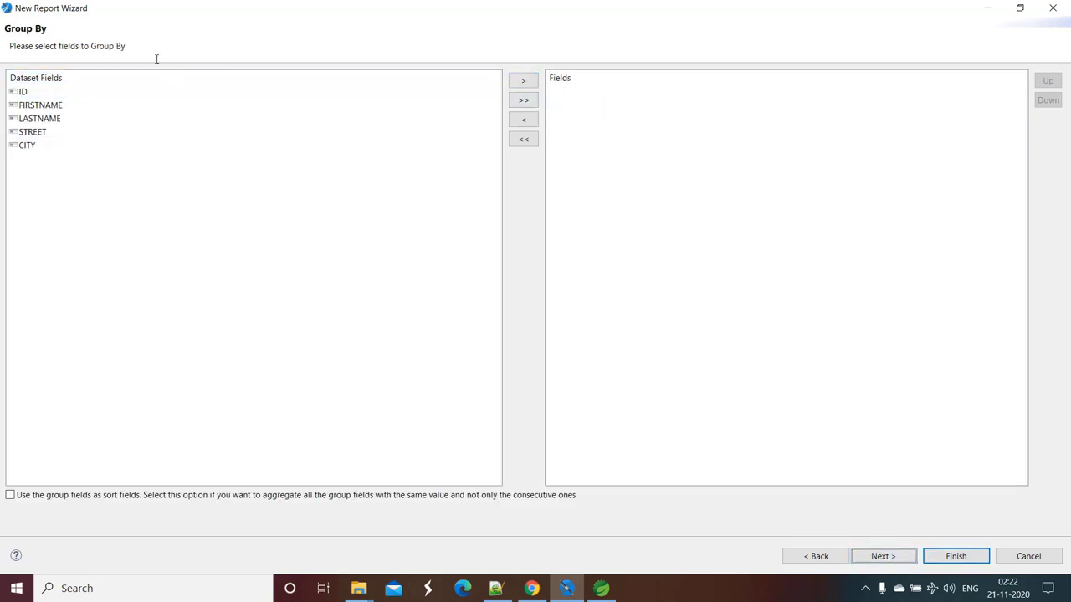
click(880, 557)
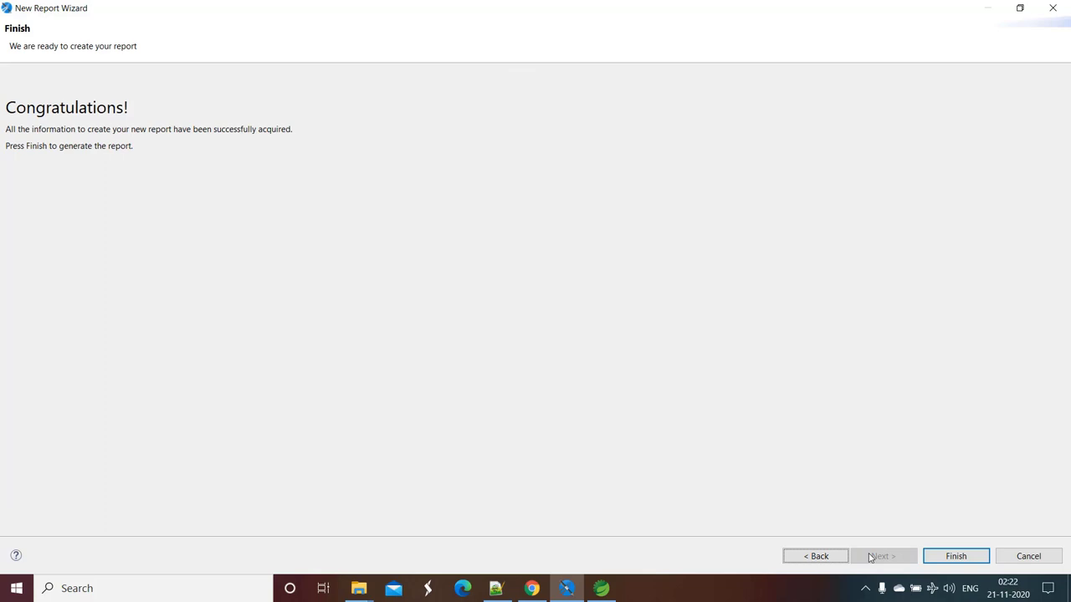
click(957, 556)
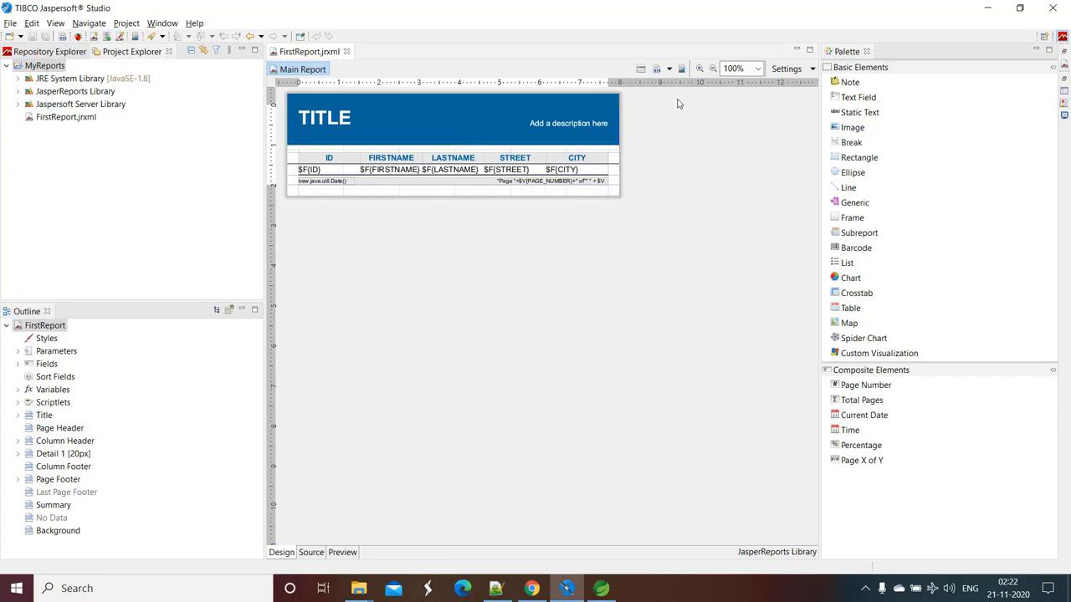
Zoom to 150%, check the $F{ID}, $F{FIRSTNAME} and $F{LASTNAME} fields, then view the source.
click(700, 68)
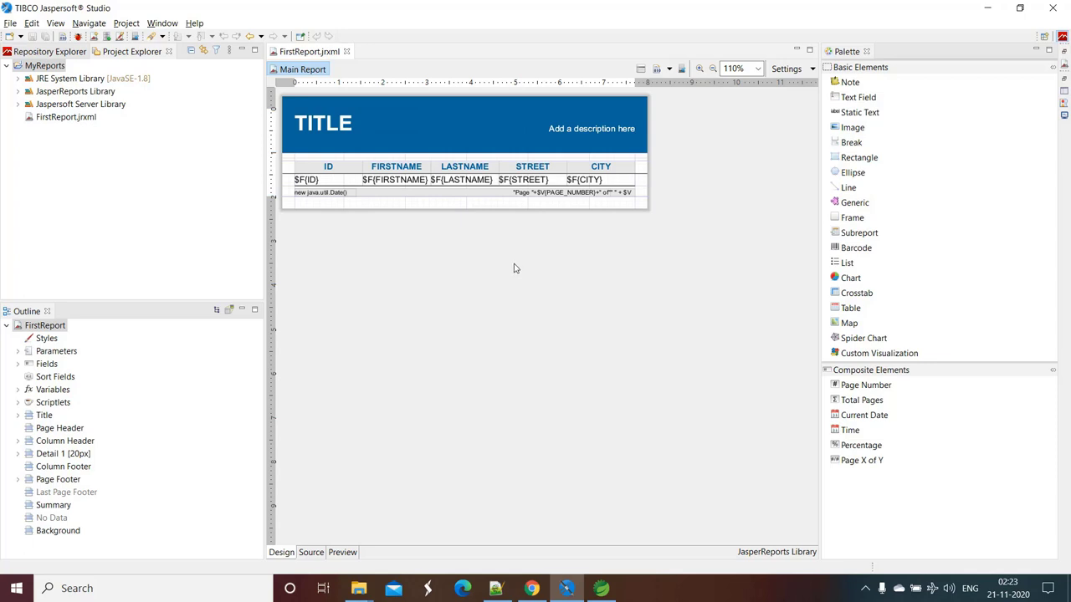
scroll(515, 268, up, 1)
scroll(515, 268, up, 3)
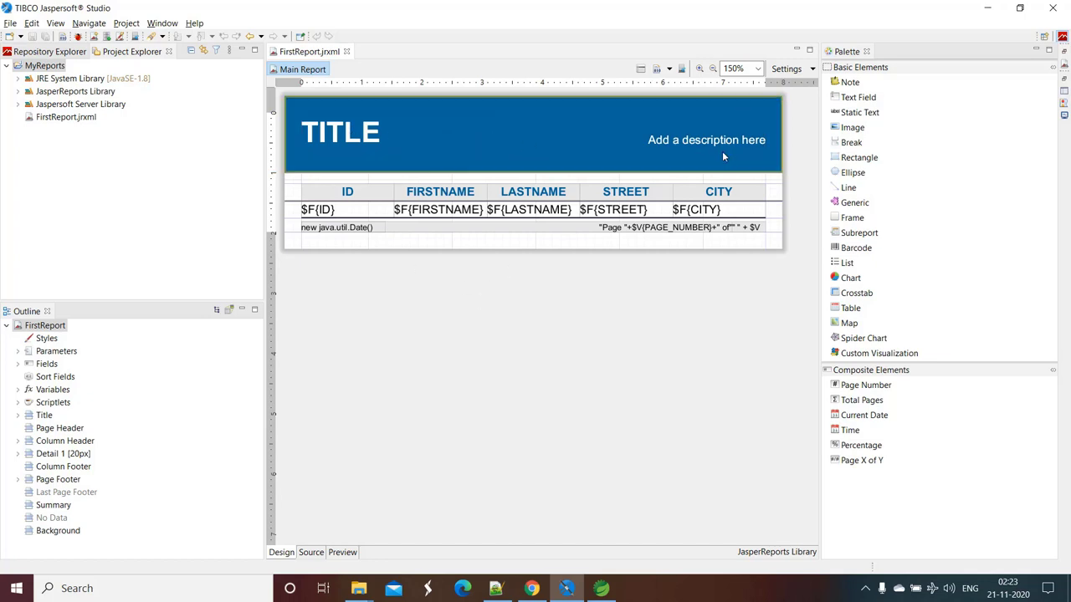
click(358, 215)
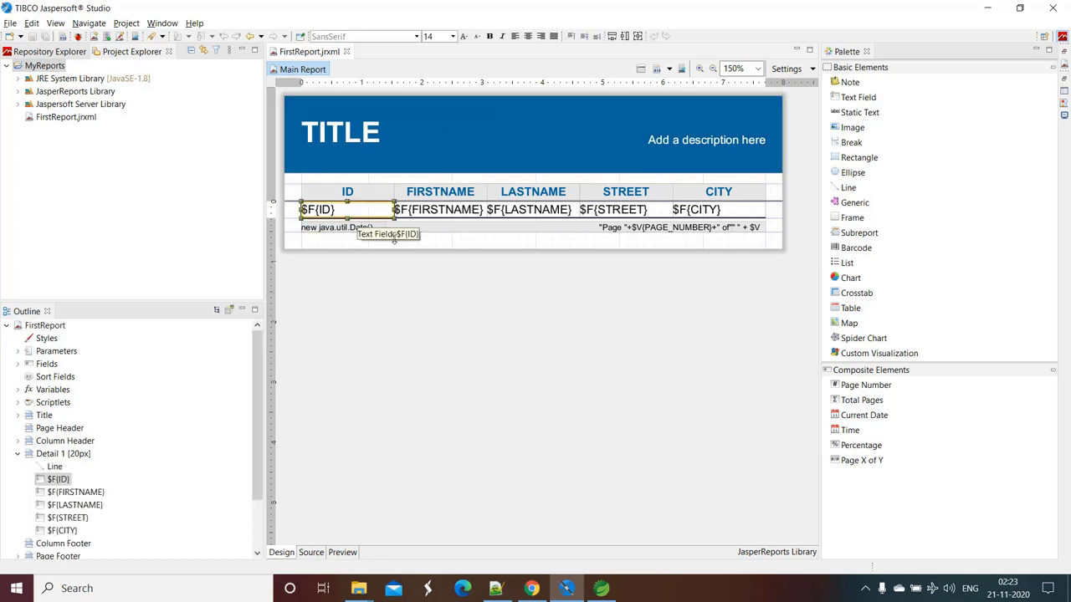
click(457, 216)
click(528, 214)
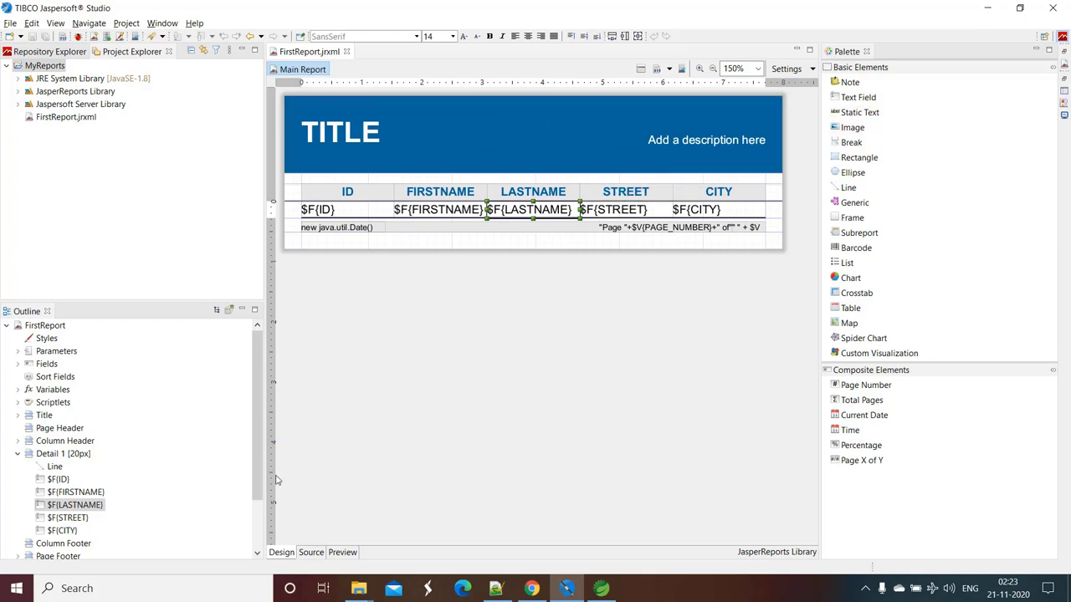
click(312, 553)
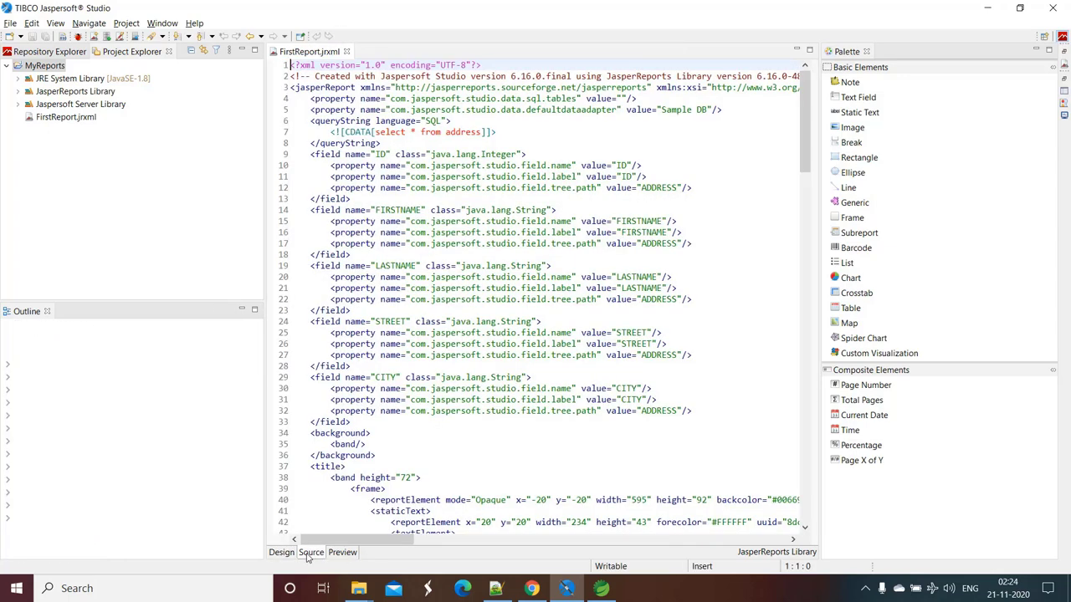
click(531, 141)
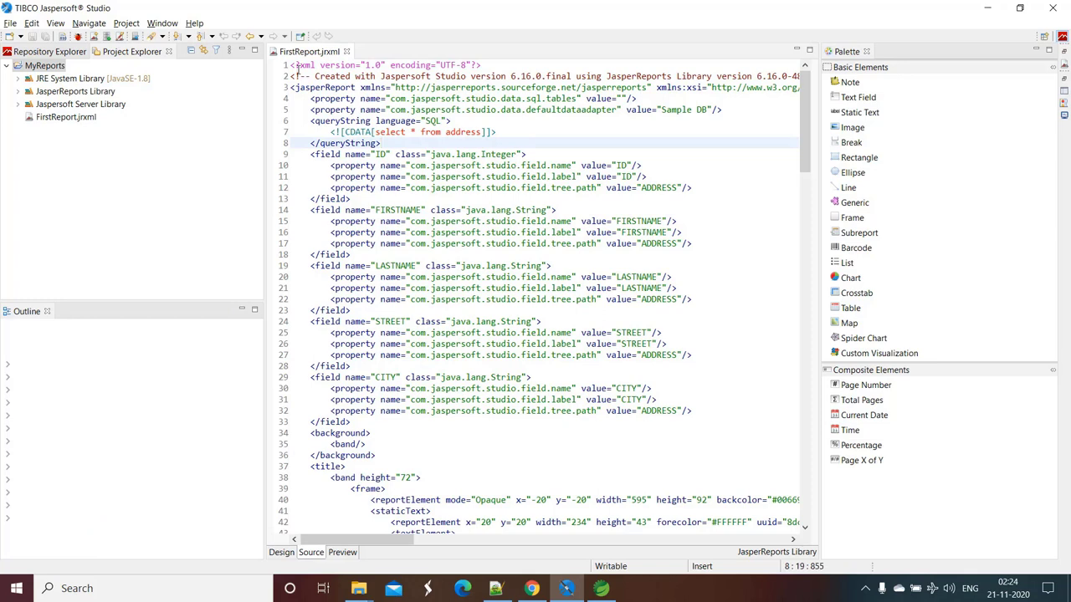
drag(294, 64, 524, 64)
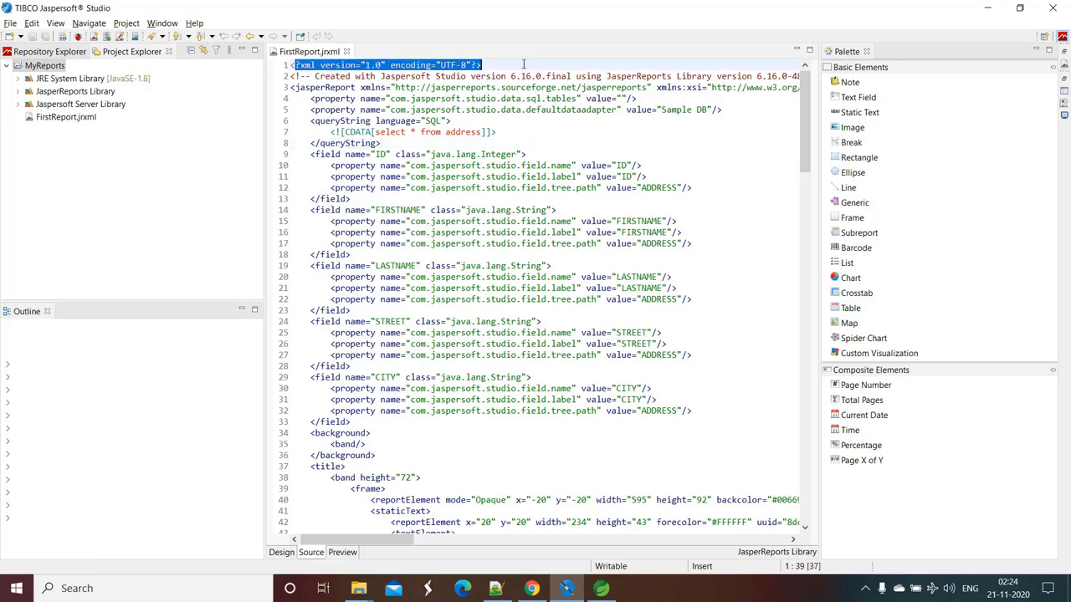
click(506, 143)
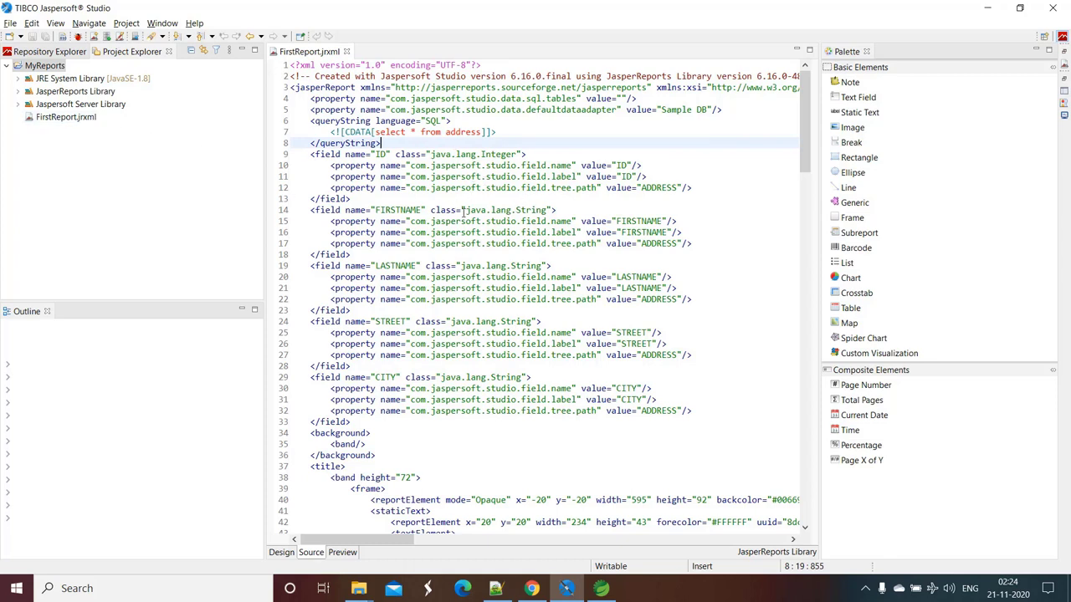
click(528, 123)
drag(311, 101, 410, 110)
click(315, 121)
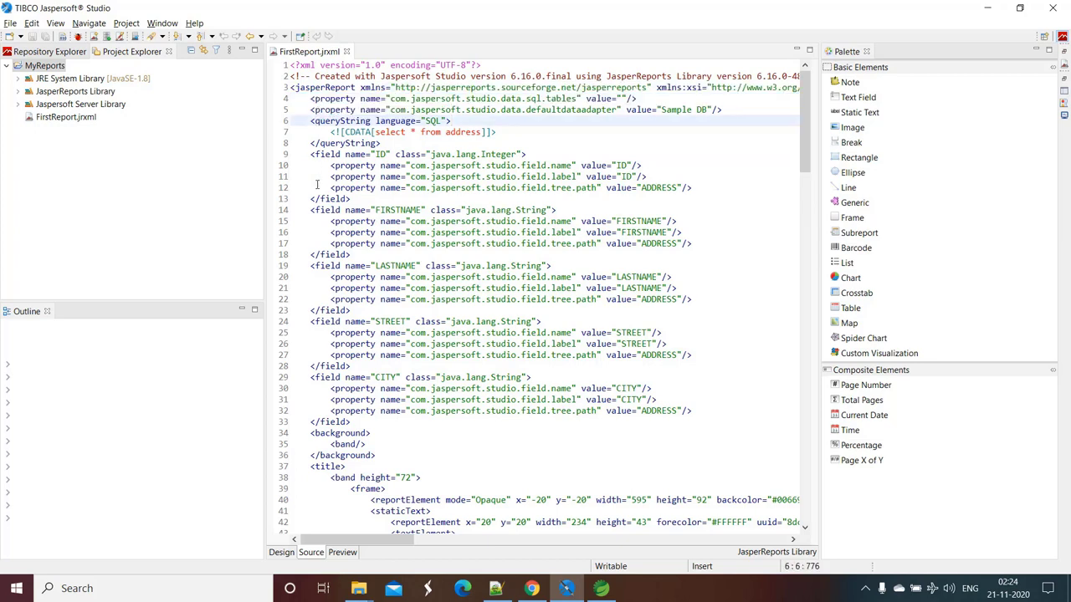
drag(331, 166, 414, 200)
click(414, 200)
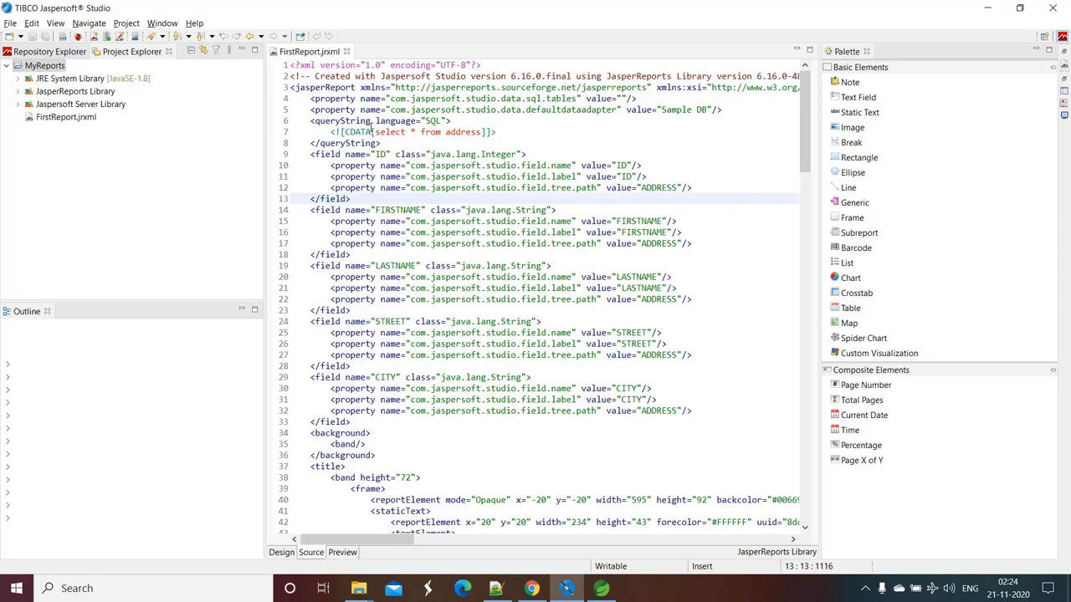
click(411, 142)
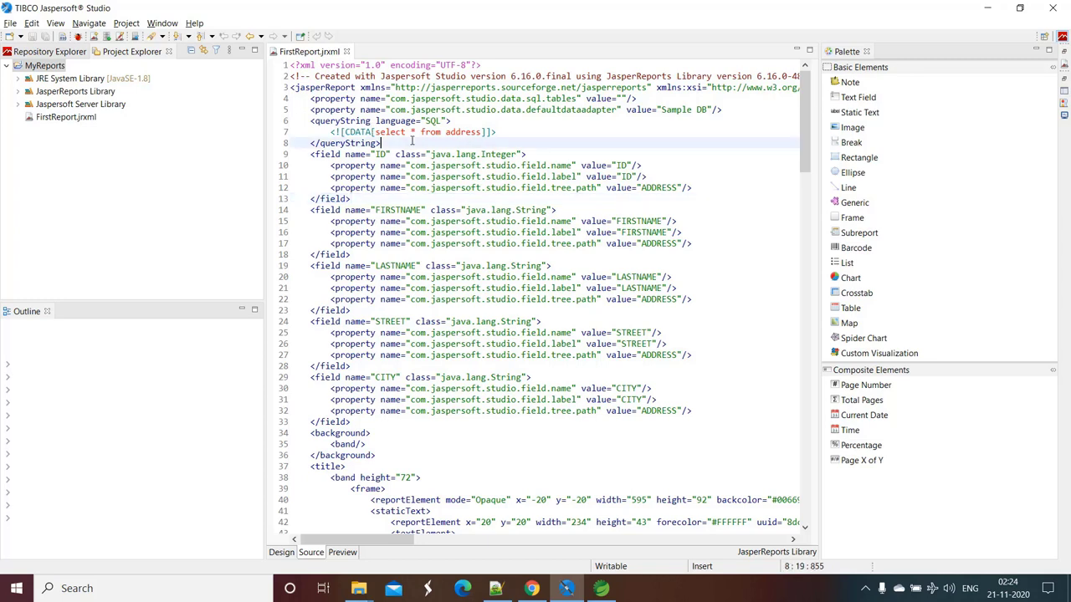
Preview FirstReport and check the console log from Start Report Execution to Report Execution Finished.
click(343, 553)
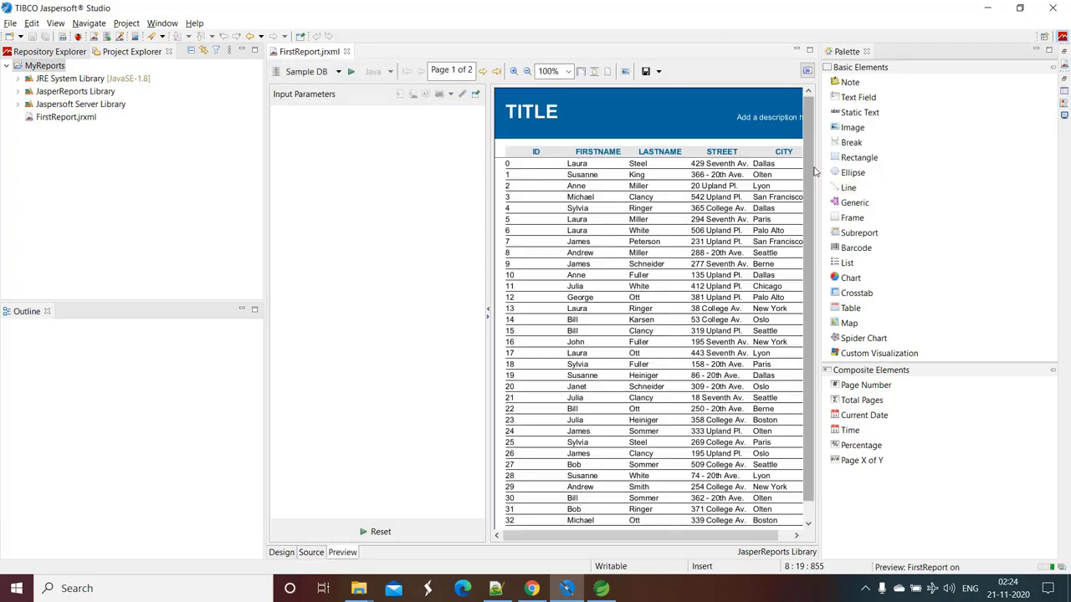
click(1065, 115)
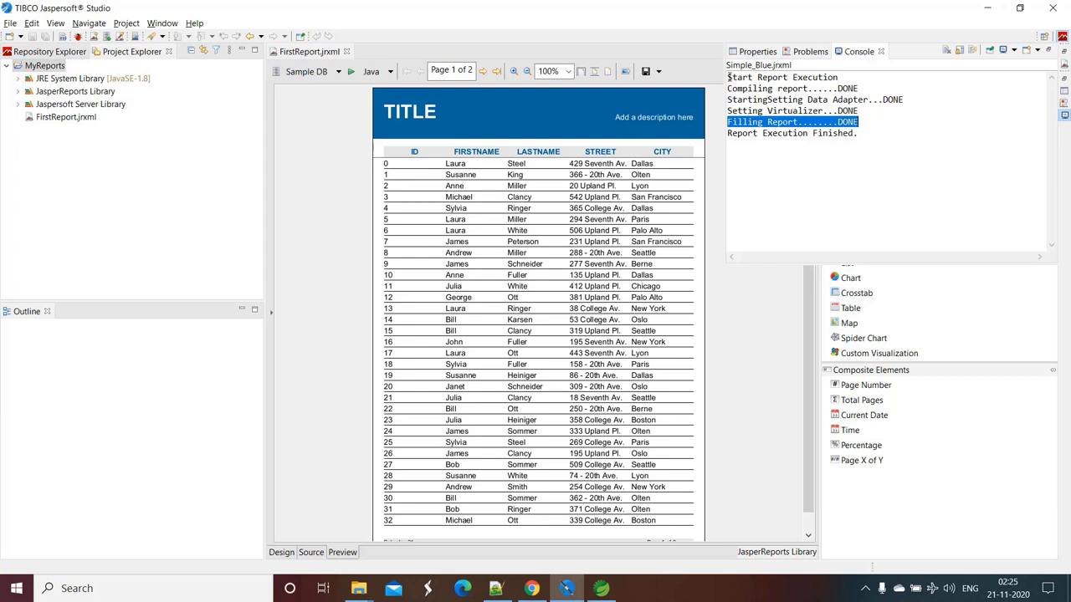
drag(728, 77, 862, 83)
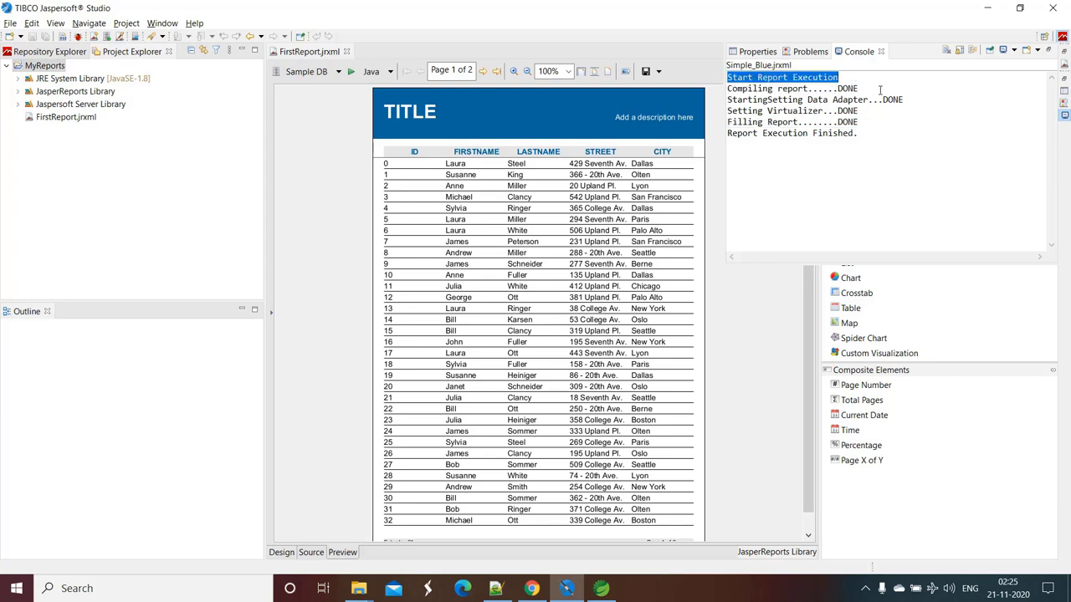
drag(727, 89, 880, 86)
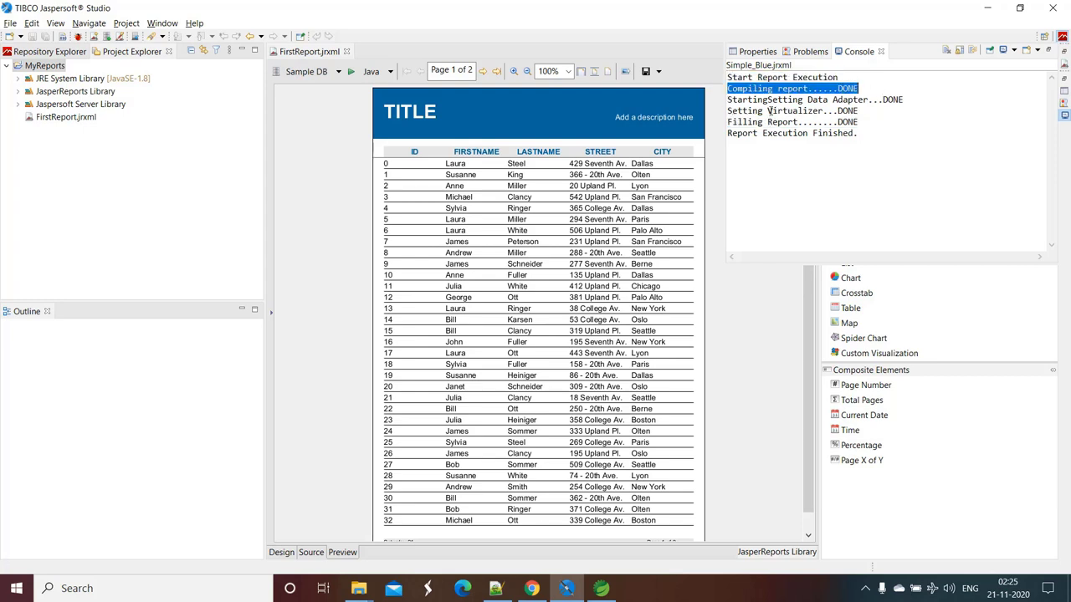
drag(728, 122, 875, 125)
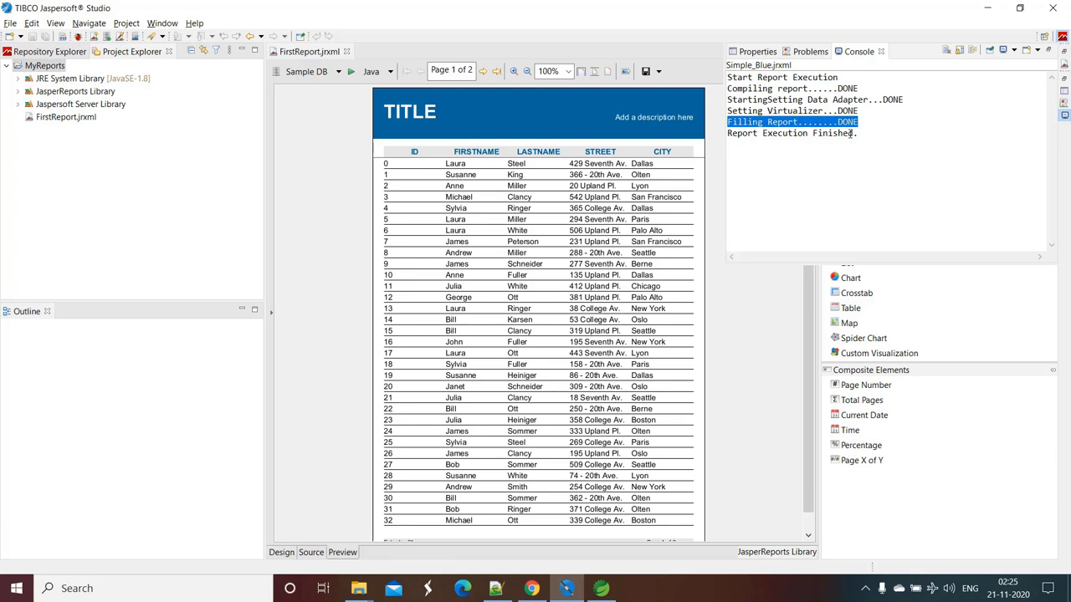
drag(728, 134, 865, 137)
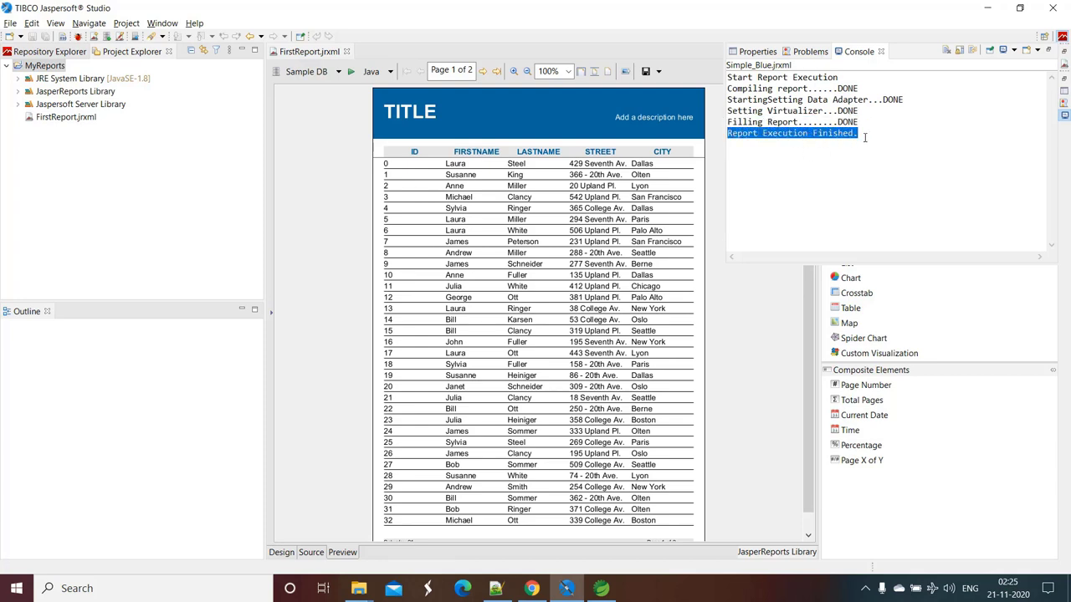
click(728, 282)
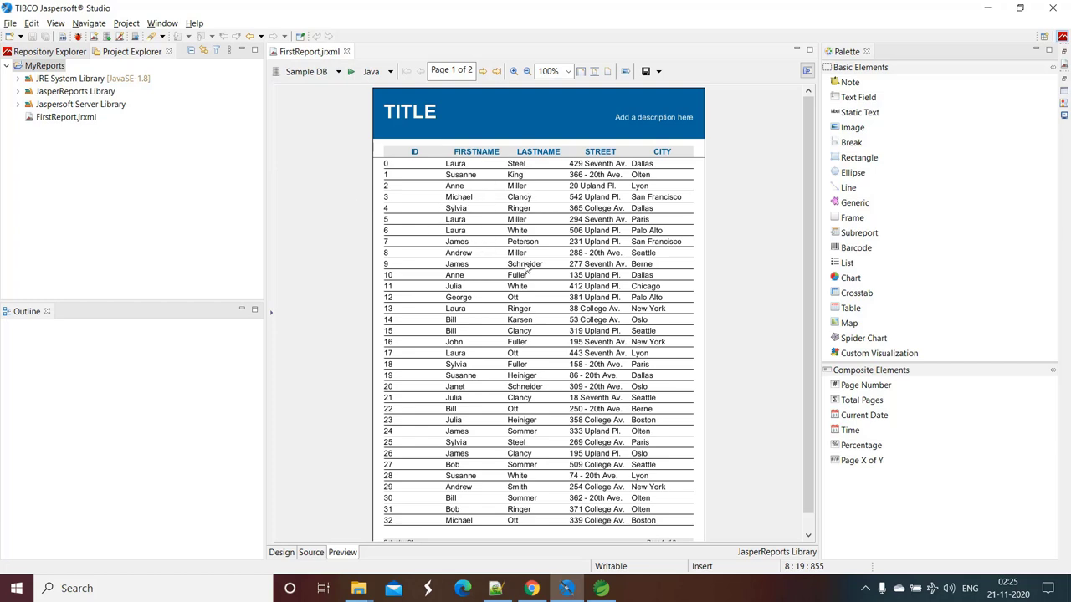
Scroll through the preview's address rows 0–32 on page 1 of 2.
scroll(519, 257, down, 1)
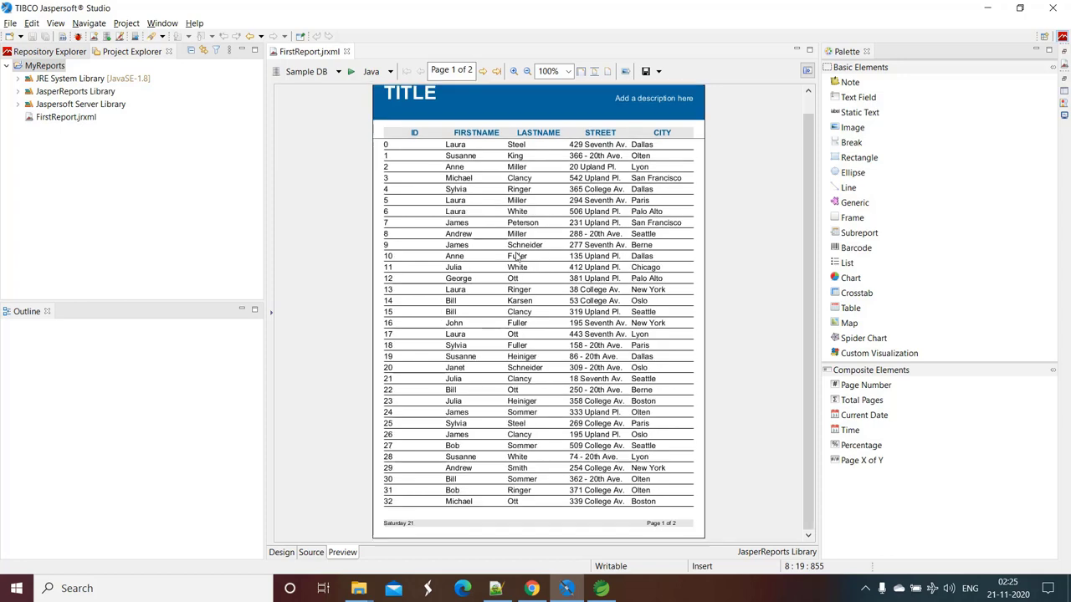
scroll(519, 258, up, 1)
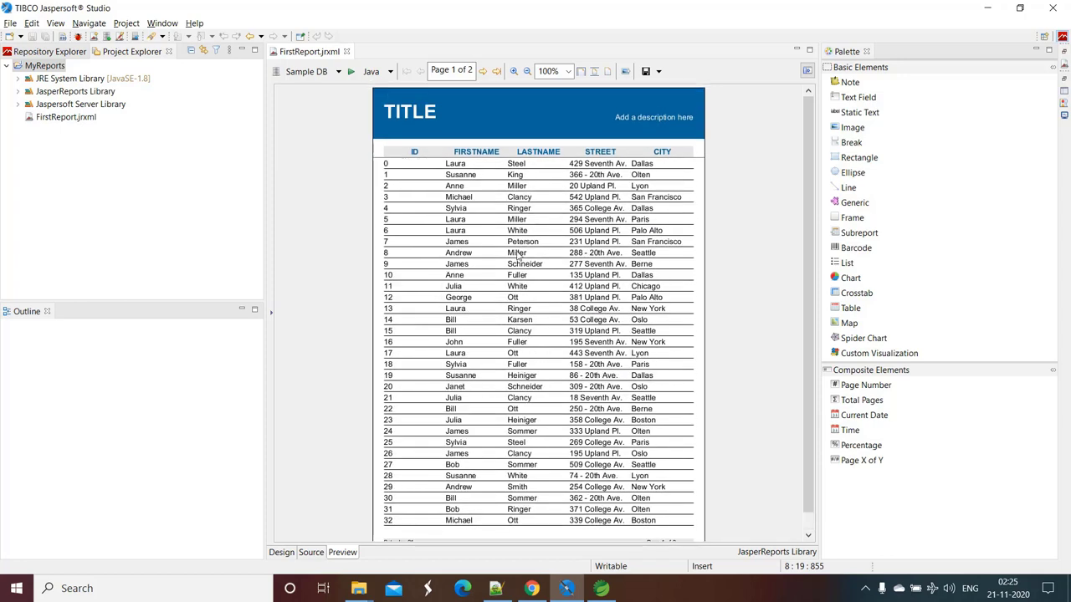
Export the report as PDF and scroll to page 2 in Acrobat.
click(391, 72)
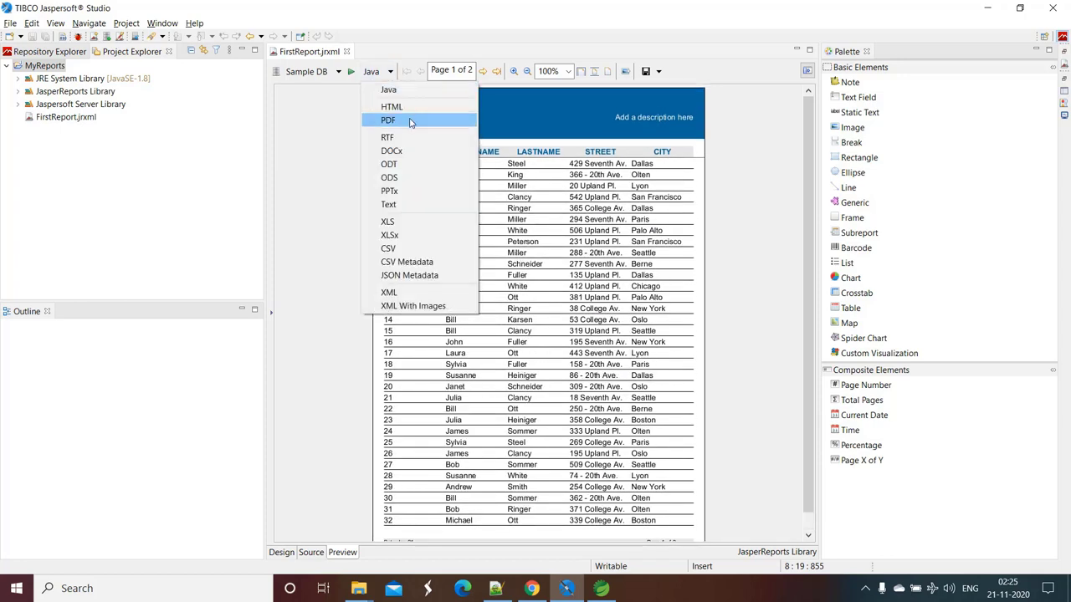
click(409, 119)
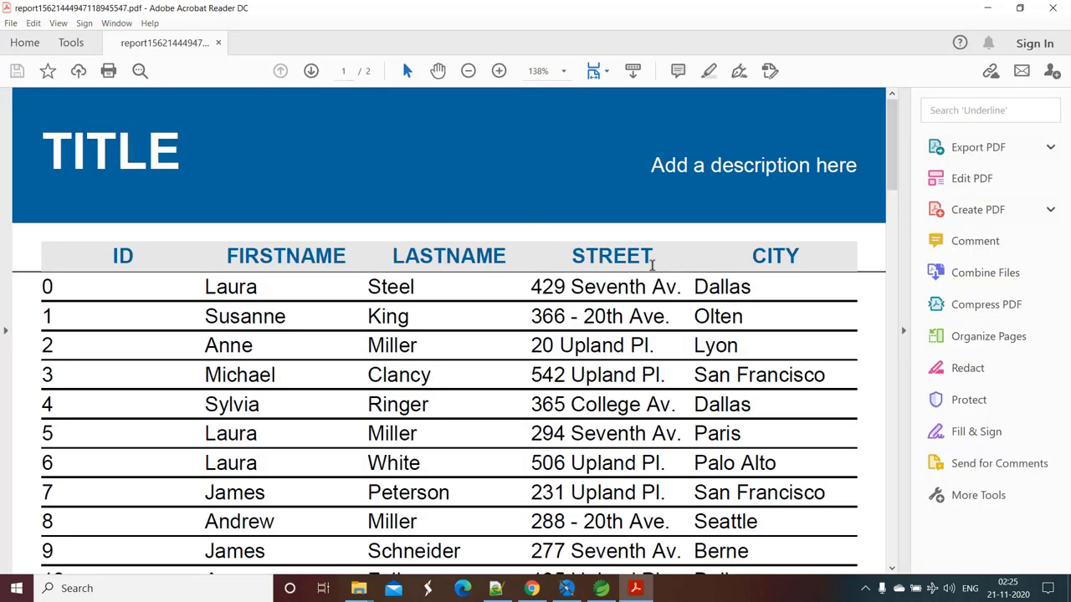
drag(894, 153, 908, 465)
Leave Acrobat and render the report as HTML.
key(alt+Tab)
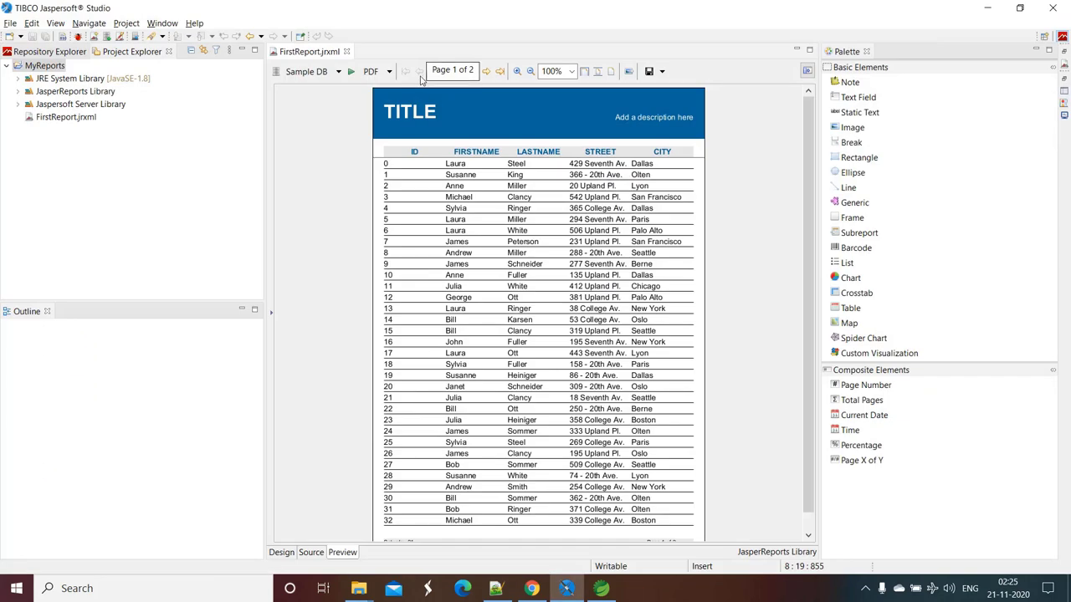
click(389, 72)
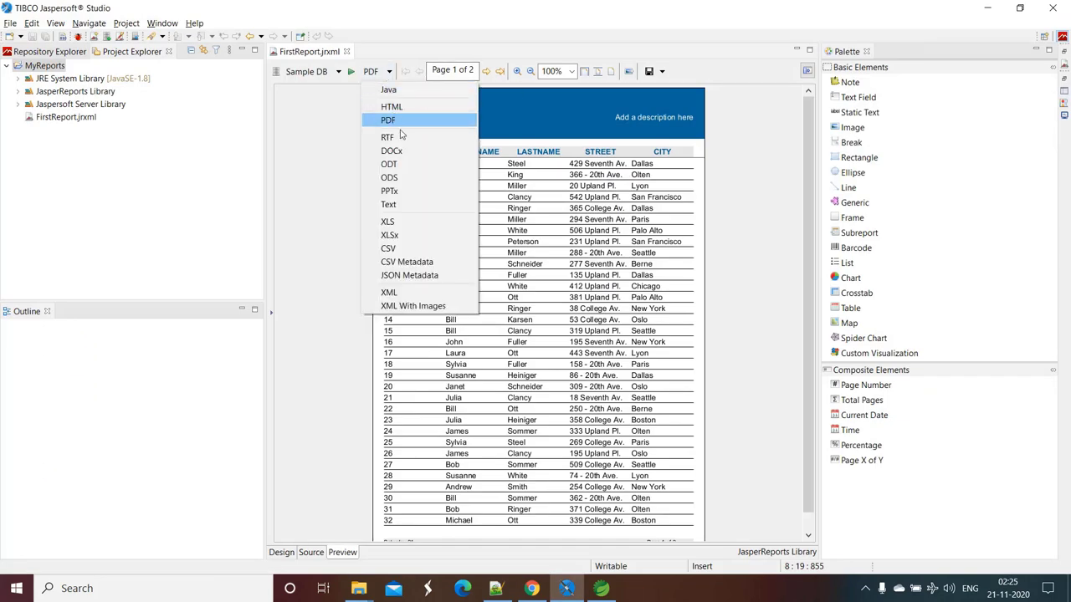
click(415, 109)
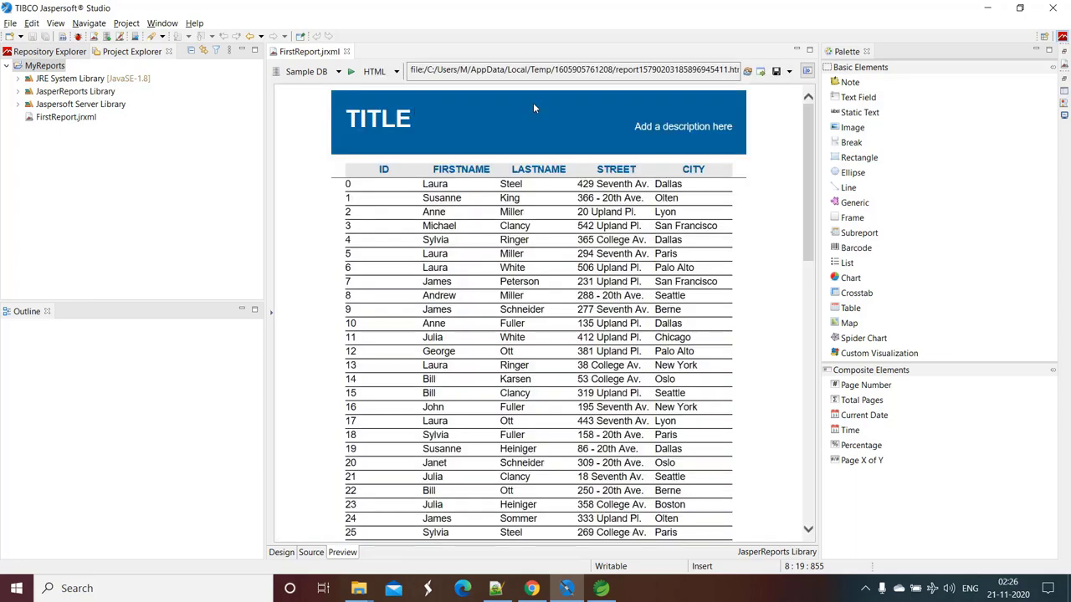
Export the report to an XLS spreadsheet, then close Excel.
click(396, 72)
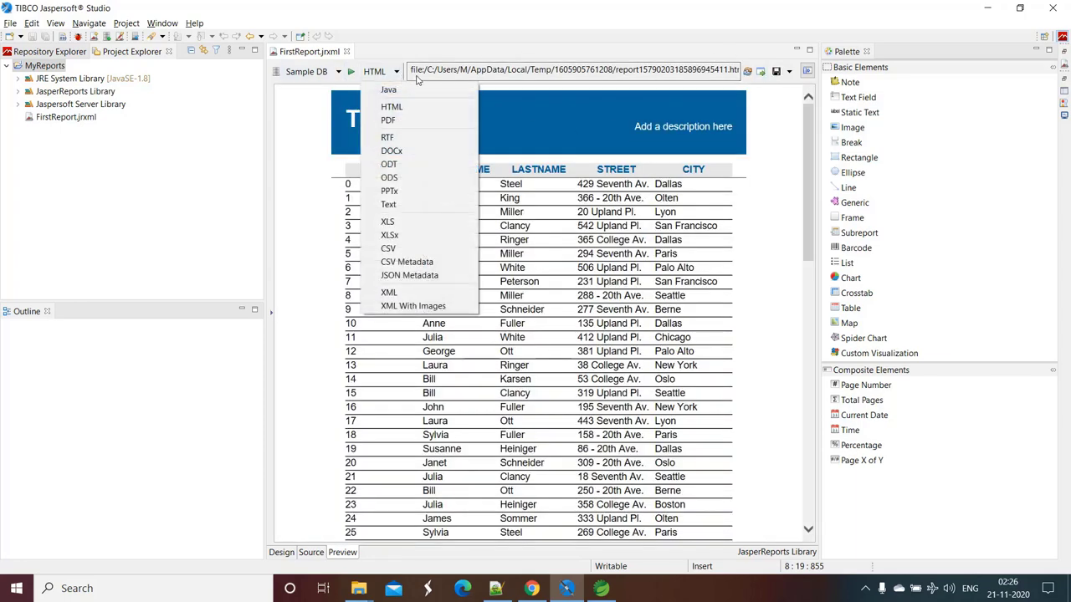
click(387, 222)
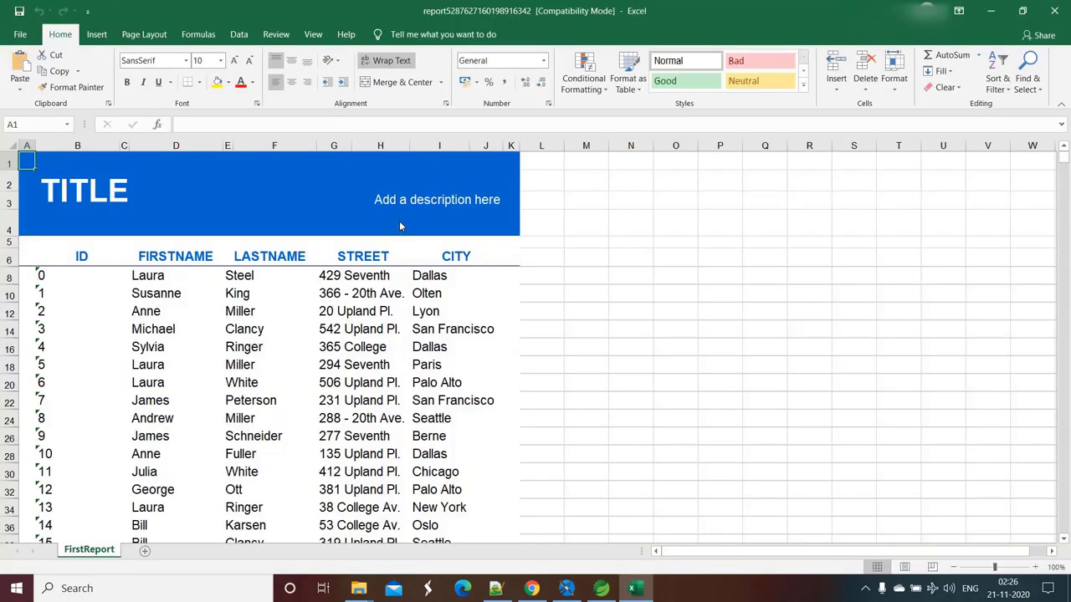
drag(1063, 159, 1064, 351)
click(1051, 12)
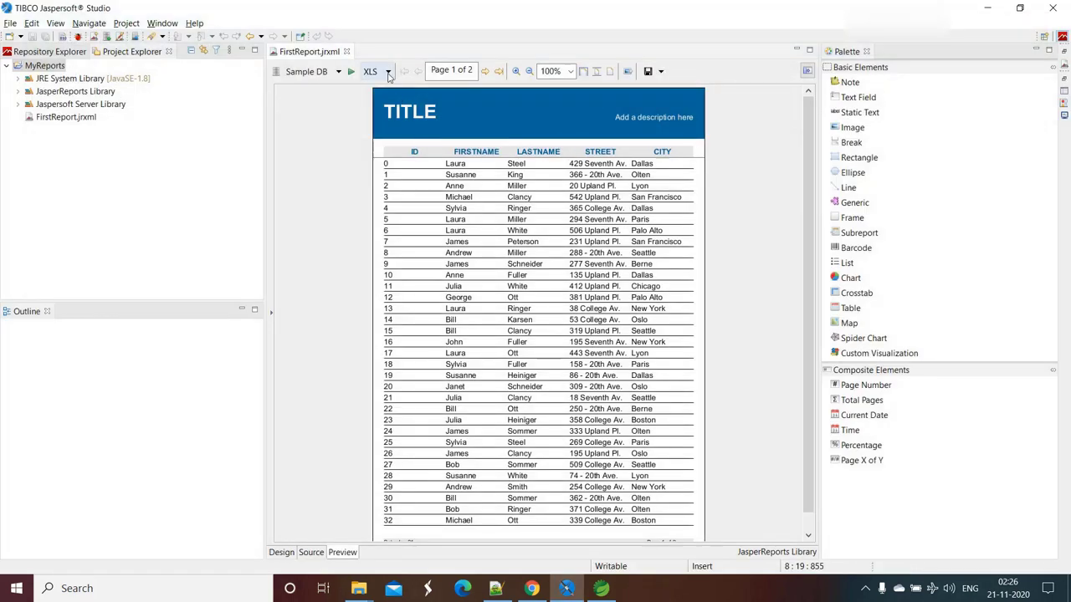
Switch the preview output back to the Java viewer.
click(387, 73)
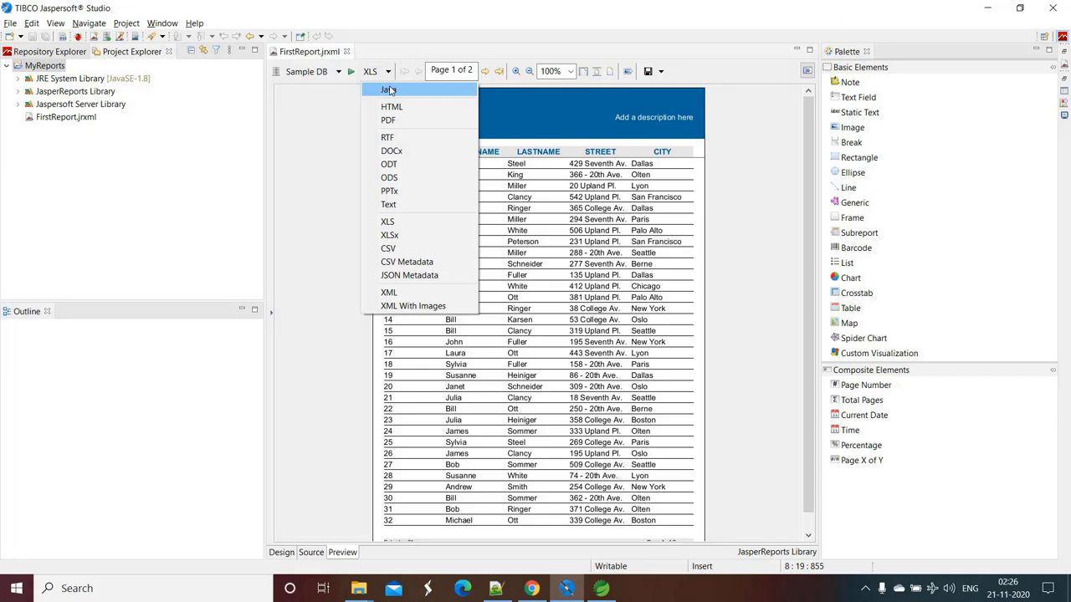
click(403, 92)
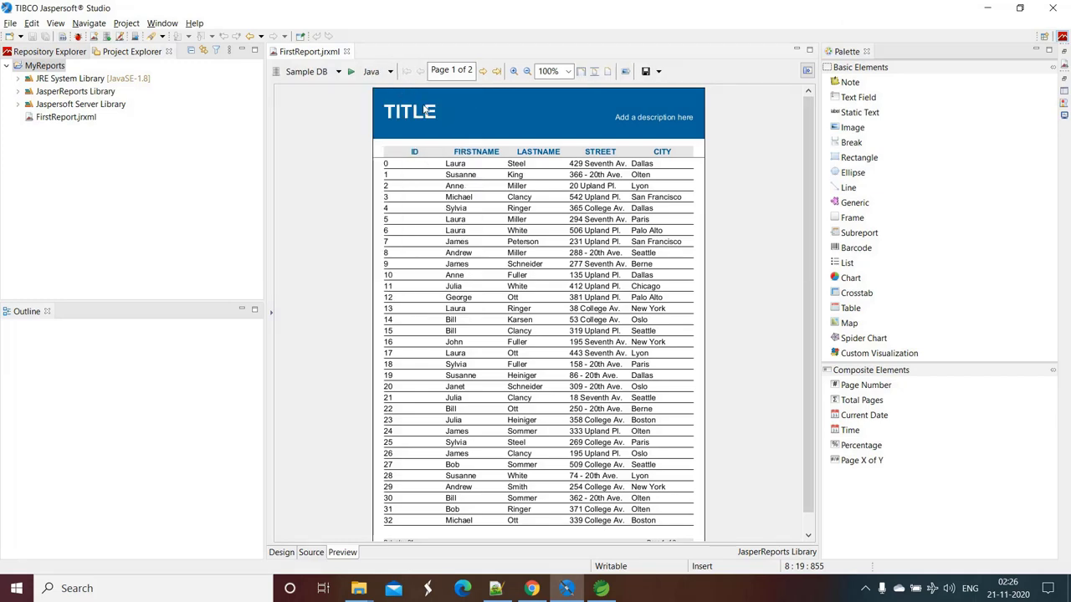
scroll(500, 227, down, 1)
scroll(536, 246, up, 1)
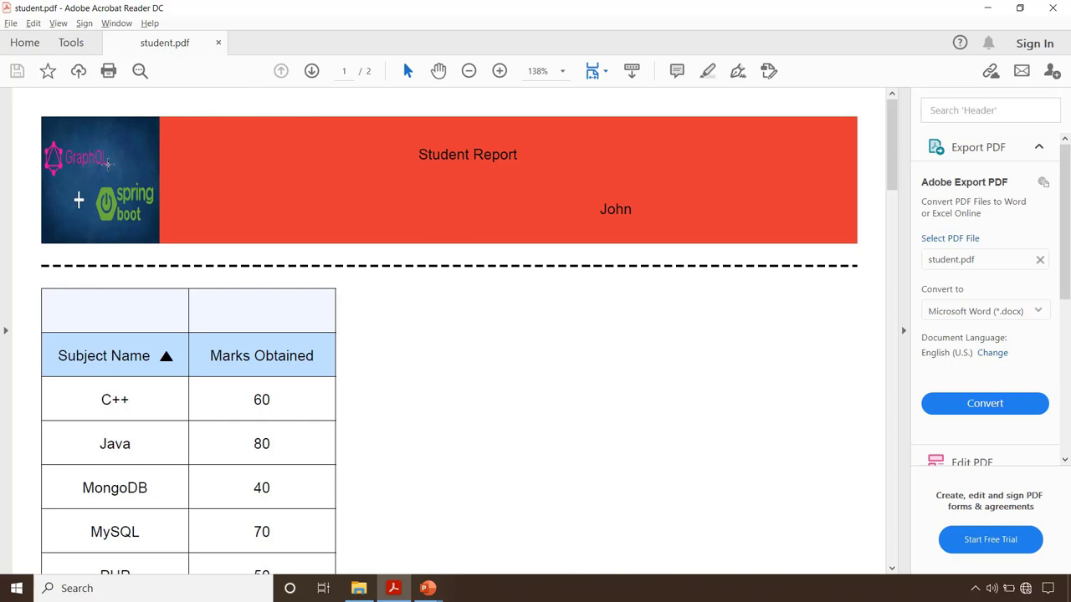
Select the logo, Student Report heading and student name, then scroll down to the marks table.
click(107, 164)
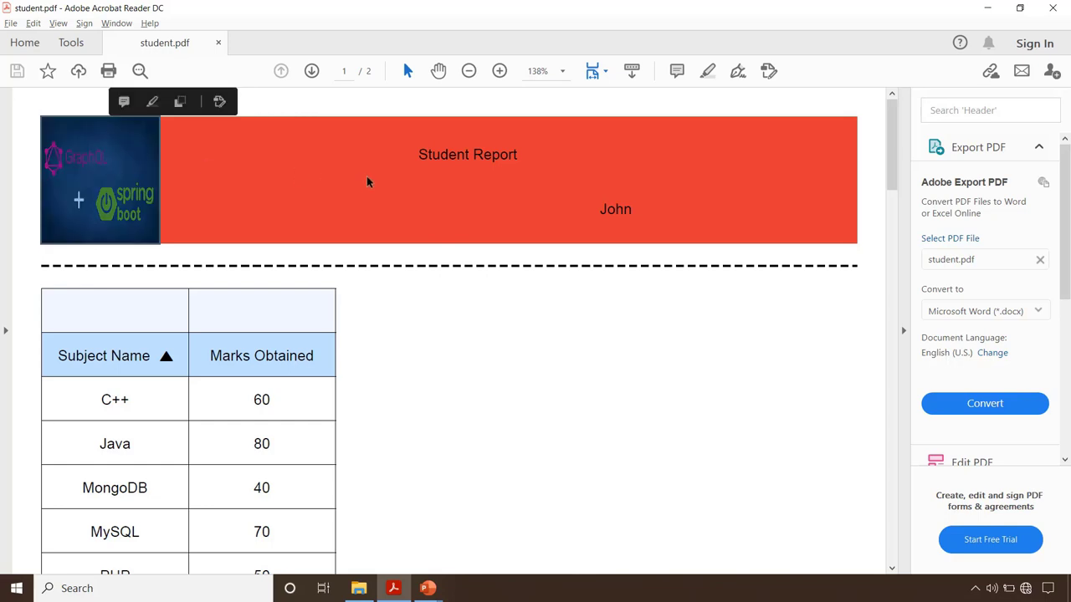
drag(420, 154, 533, 170)
drag(599, 209, 630, 219)
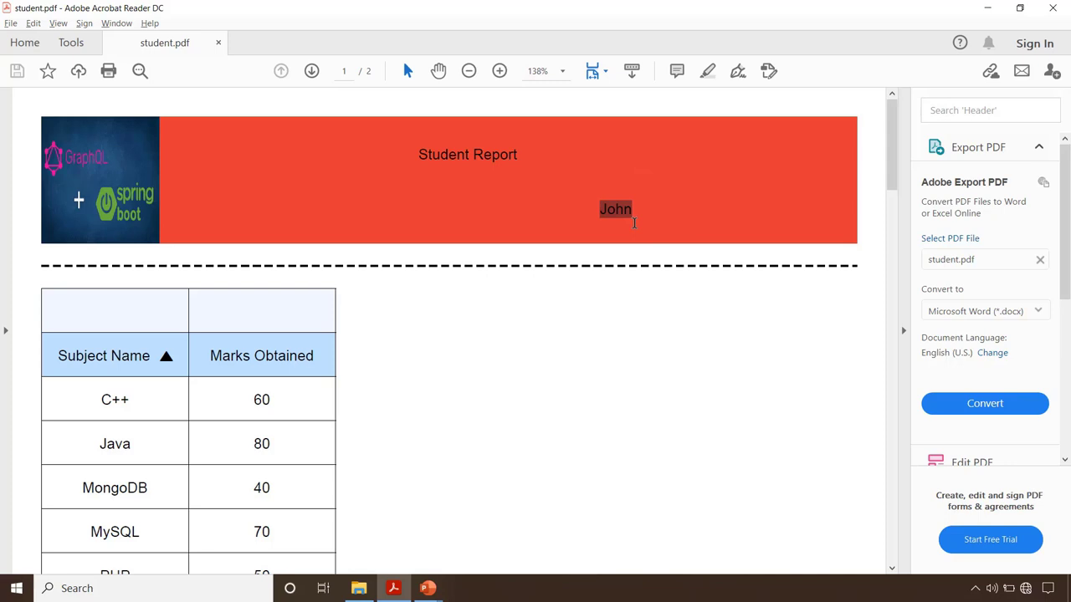
scroll(276, 274, down, 1)
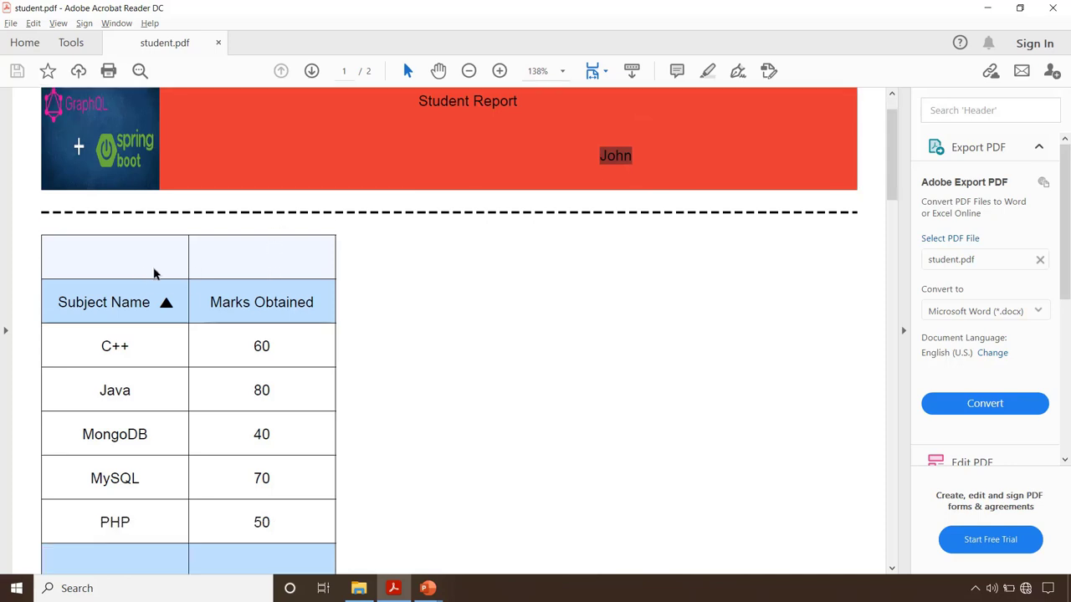
scroll(209, 310, down, 1)
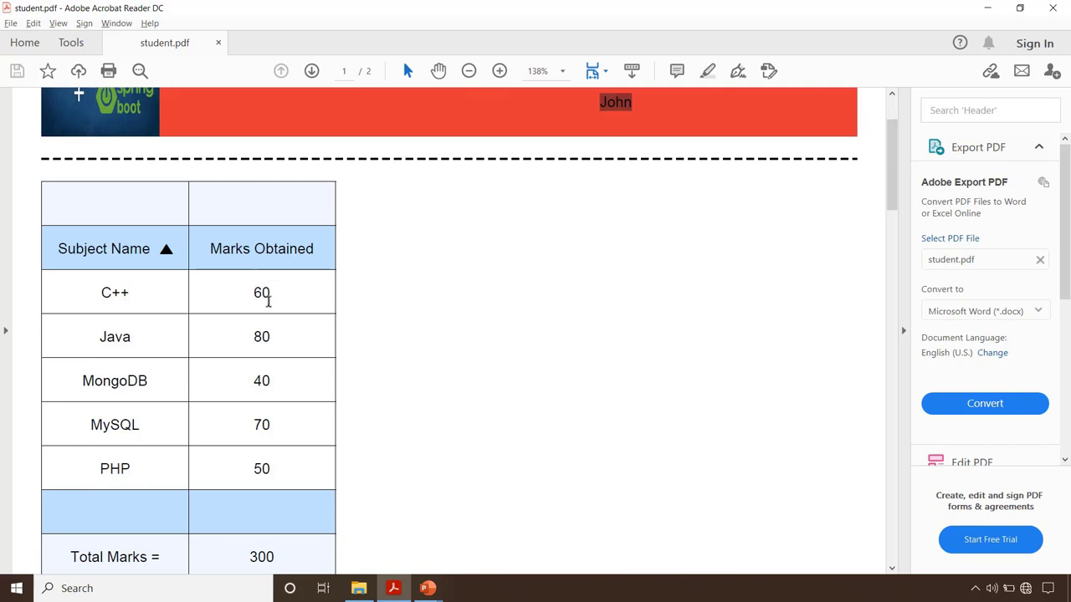
scroll(268, 310, down, 1)
scroll(272, 339, down, 1)
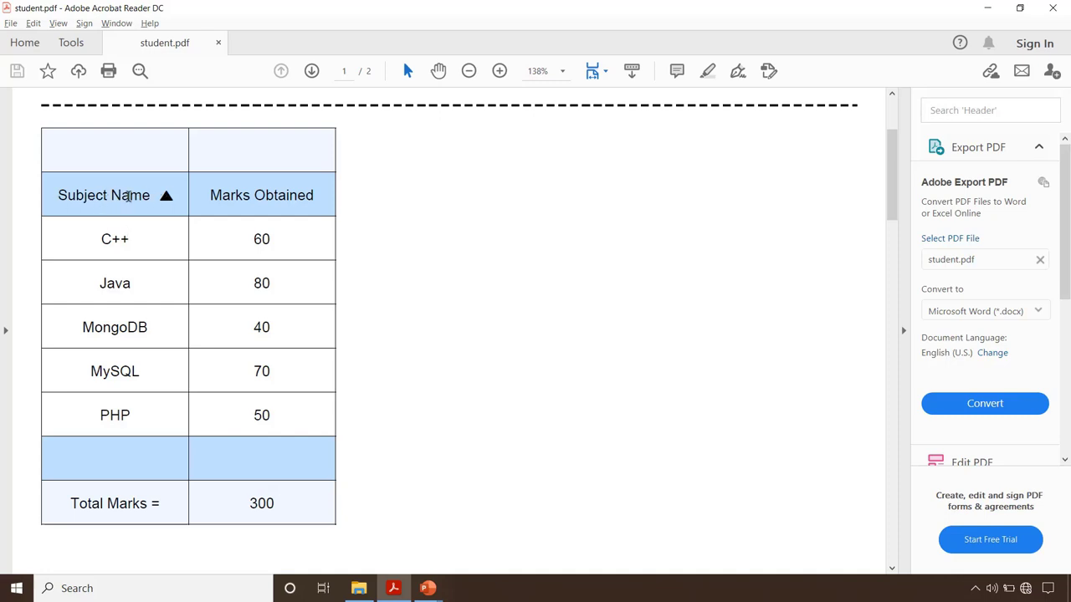
scroll(517, 325, down, 3)
Scroll to page 2 of student.pdf and select the subject-marks pie chart, then the bar chart.
scroll(517, 325, down, 10)
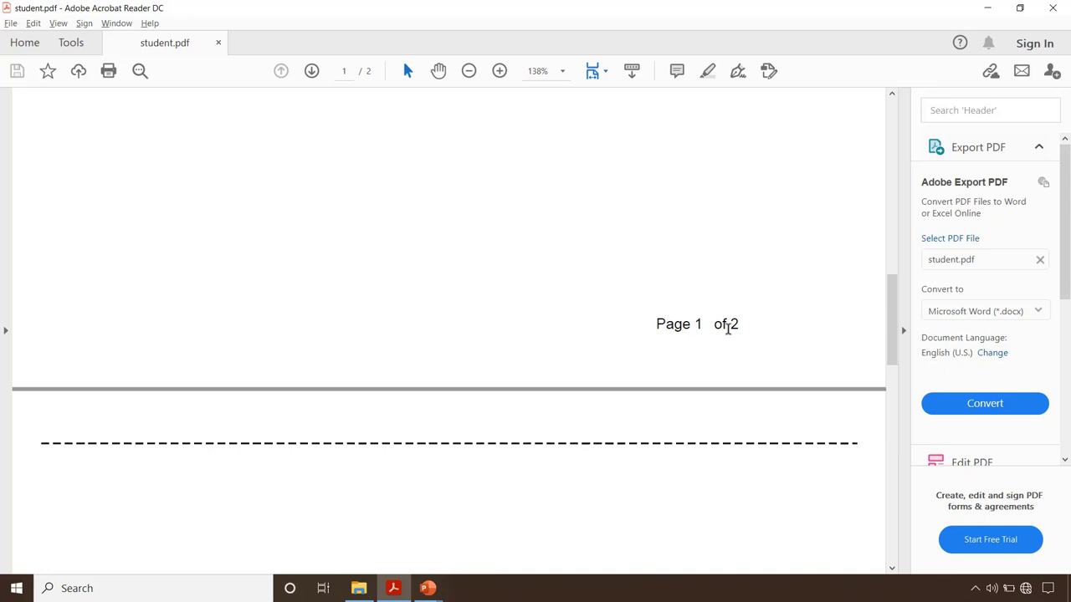
scroll(748, 326, down, 8)
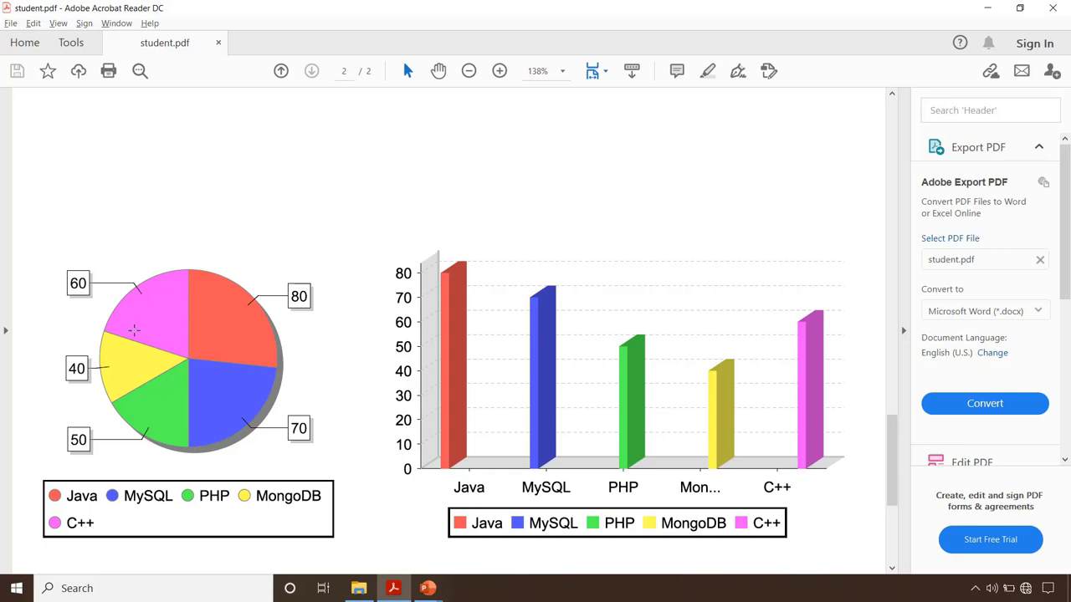
click(175, 337)
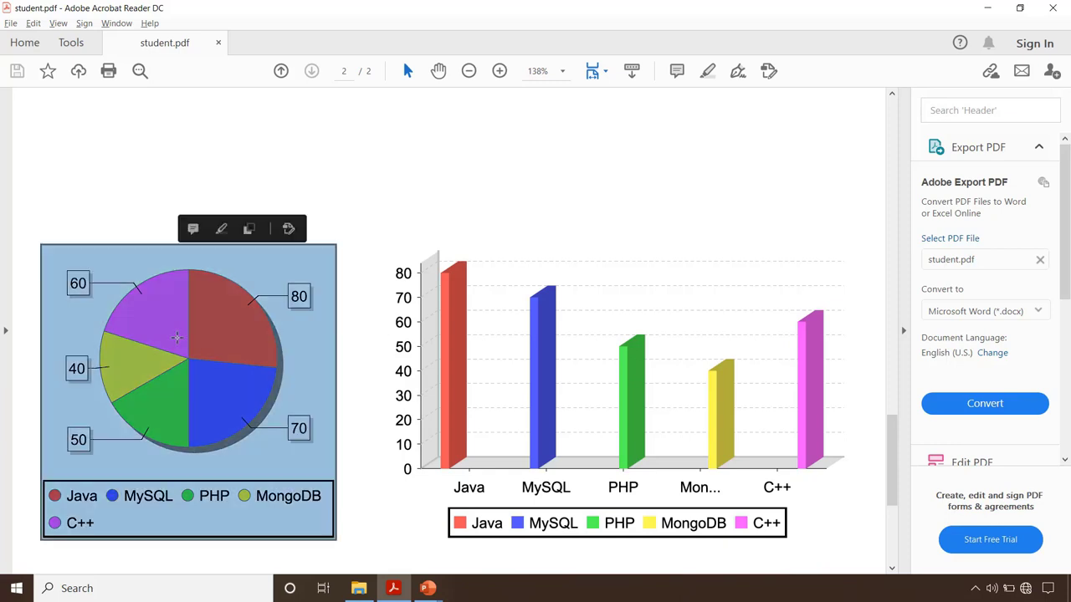
click(559, 366)
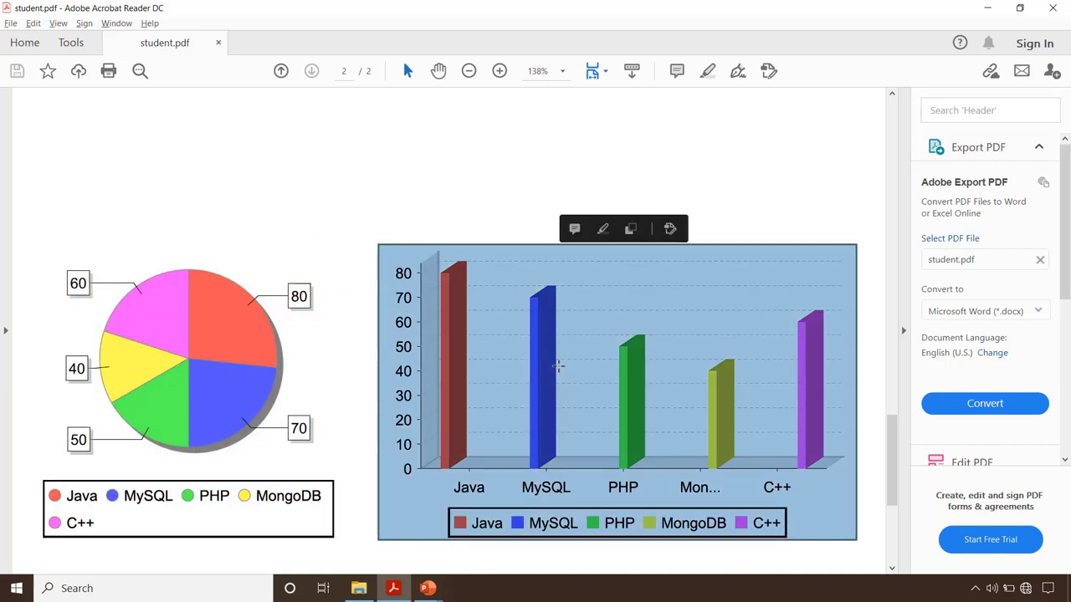